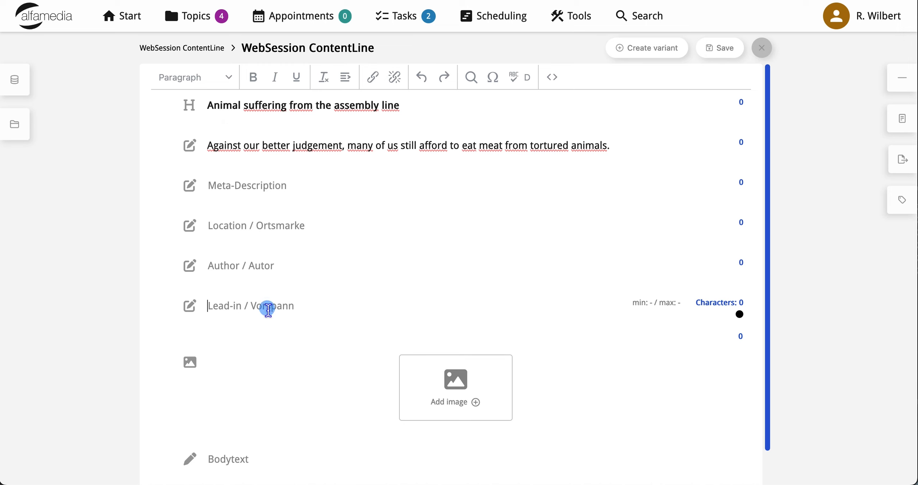
- Paste the lead-in beginning "Every year, 70 billion farm animals" and the body text beginning "How did it come about" into the article
{"action": "type", "text": "Every year, 70 billion farm animals are slaughtered for consumption worldwide. 80 per cent are kept on large farms. They live crammed together in overcrowded stables, are fattened and finally slaughtered without ever having been out in nature. The triumph of industrial agriculture, in which the animal has to experience unimaginable suffering."}
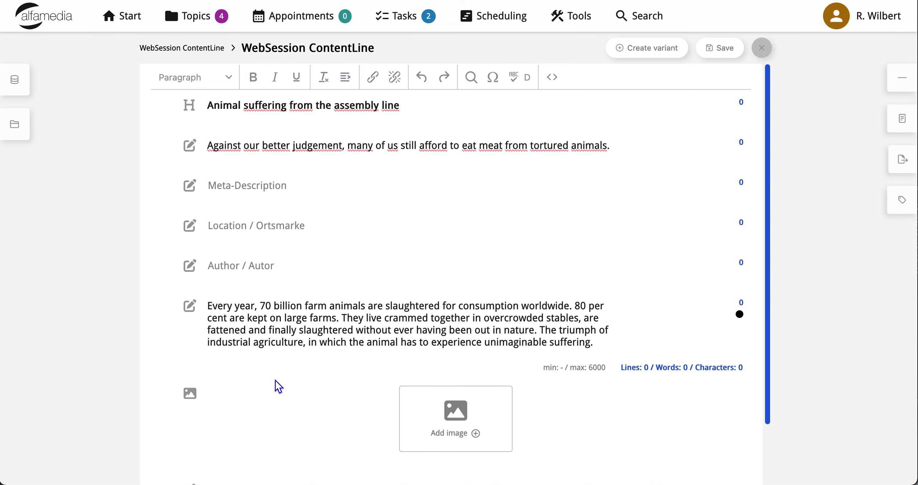
{"action": "scroll", "coordinate": [275, 380], "scroll_direction": "down", "scroll_amount": 2}
{"action": "left_click", "coordinate": [242, 432]}
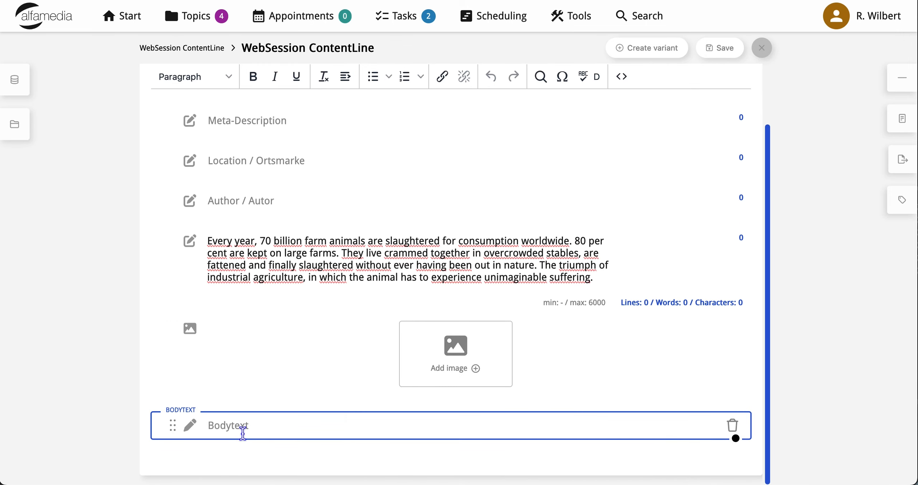
{"action": "key", "text": "super+v"}
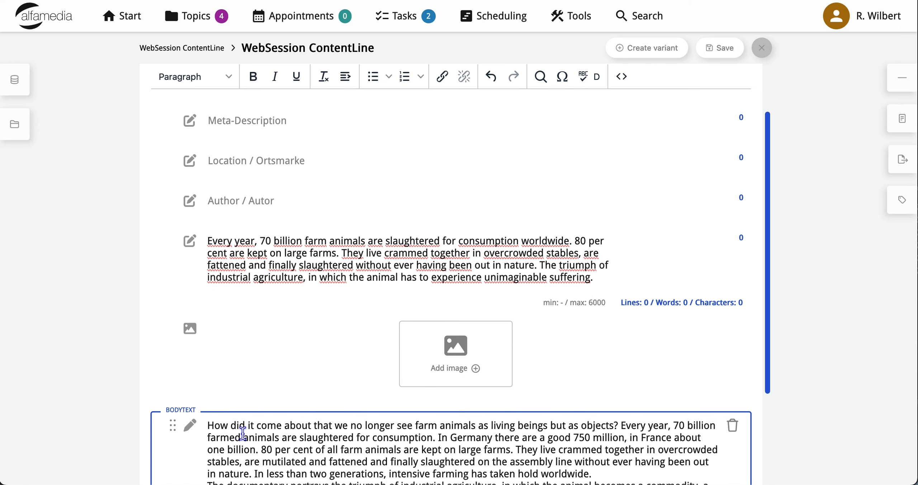
- Paste the author's name into the article's Author / Autor field
{"action": "left_click", "coordinate": [265, 202]}
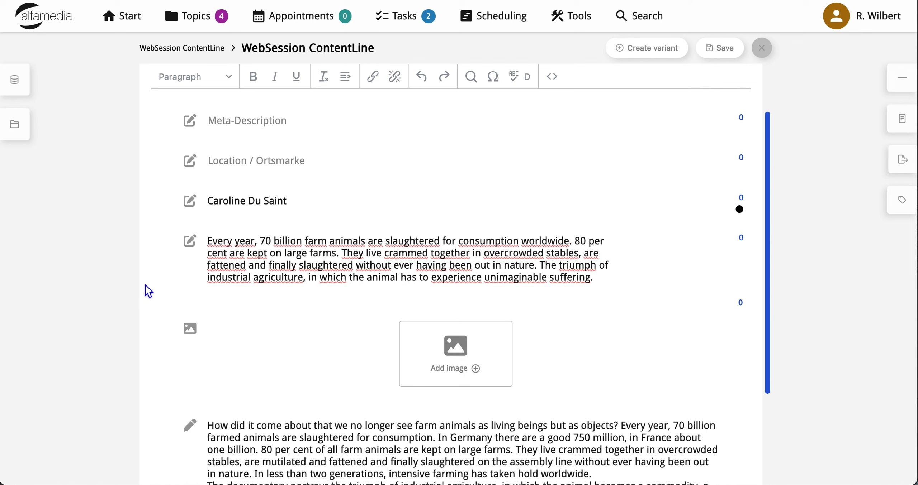
- Place the file animal suffering 01.png from the 2023-03-14 YouTube CL folder into the article's empty image element
{"action": "left_click", "coordinate": [328, 369]}
{"action": "scroll", "coordinate": [330, 370], "scroll_direction": "down", "scroll_amount": 2}
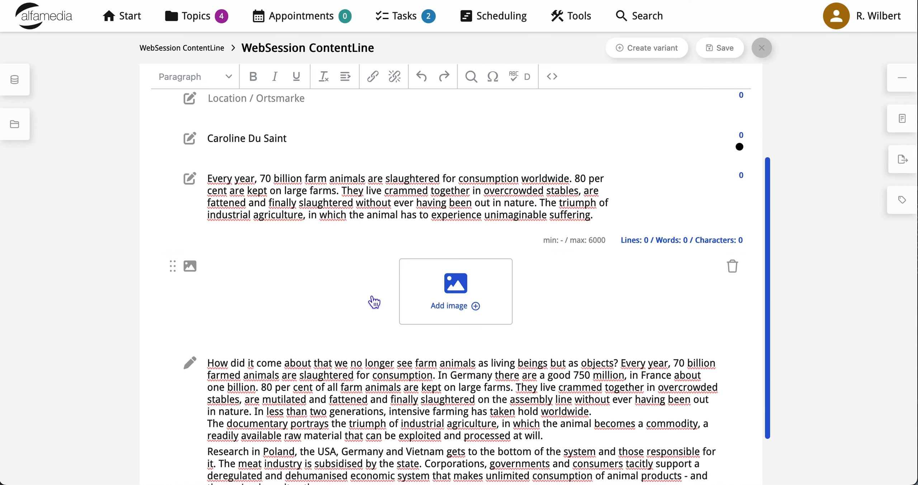
{"action": "left_click", "coordinate": [349, 294]}
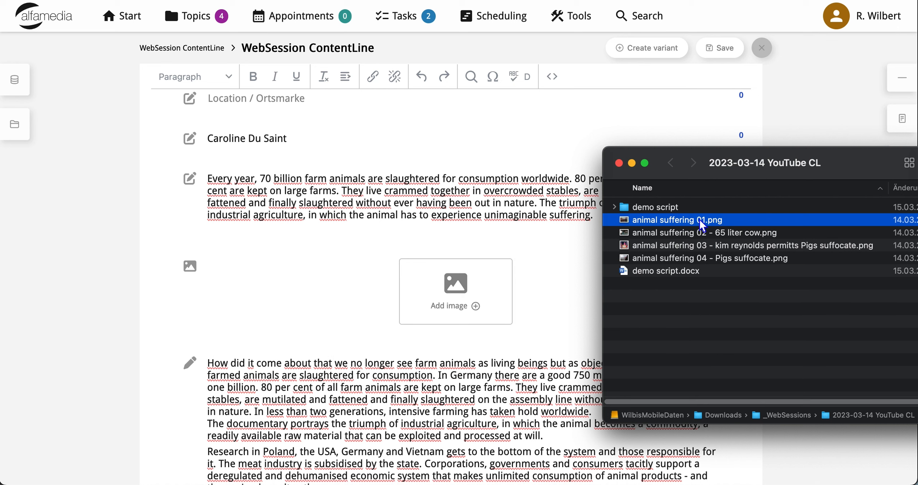
{"action": "left_click_drag", "start_coordinate": [699, 219], "coordinate": [477, 292]}
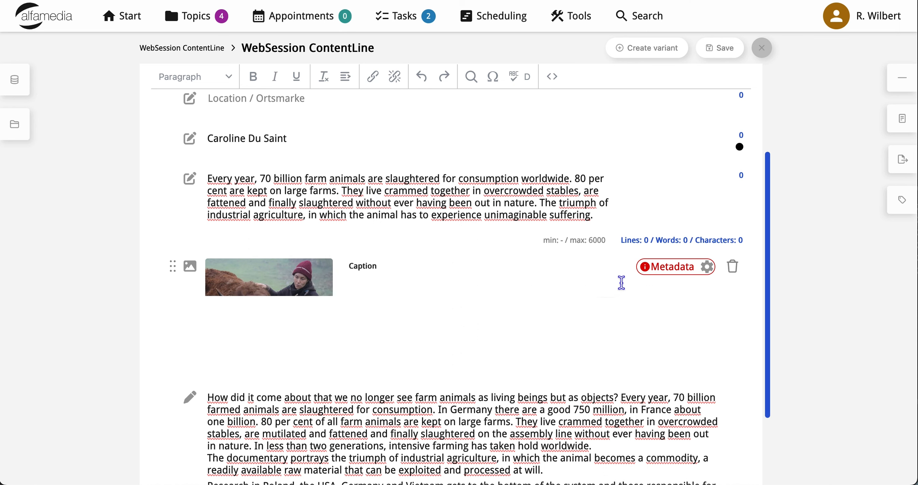
- Open the cow photo's metadata and paste the description about the couple who run a completely independent farm with livestock
{"action": "left_click", "coordinate": [708, 269]}
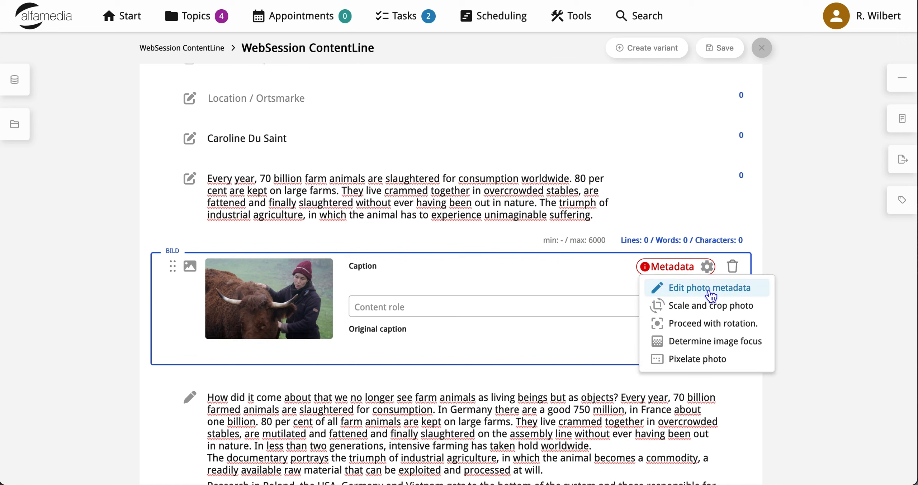
{"action": "left_click", "coordinate": [709, 289]}
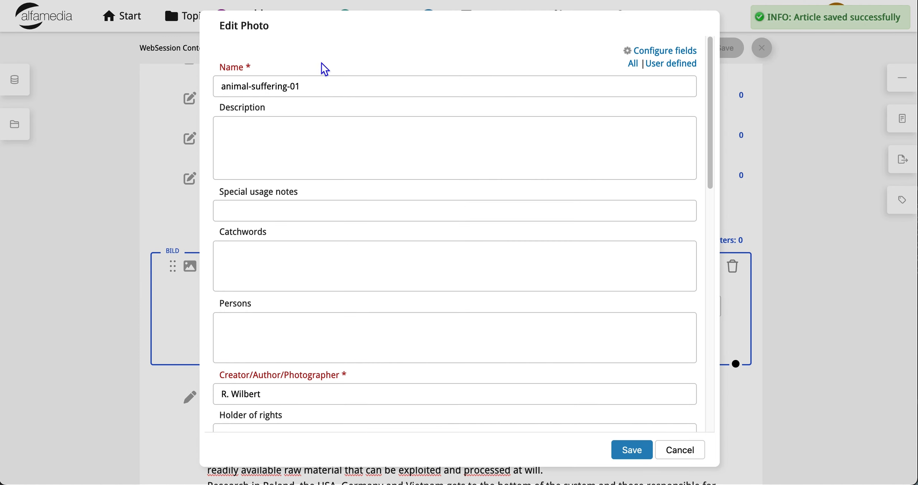
{"action": "left_click", "coordinate": [291, 152]}
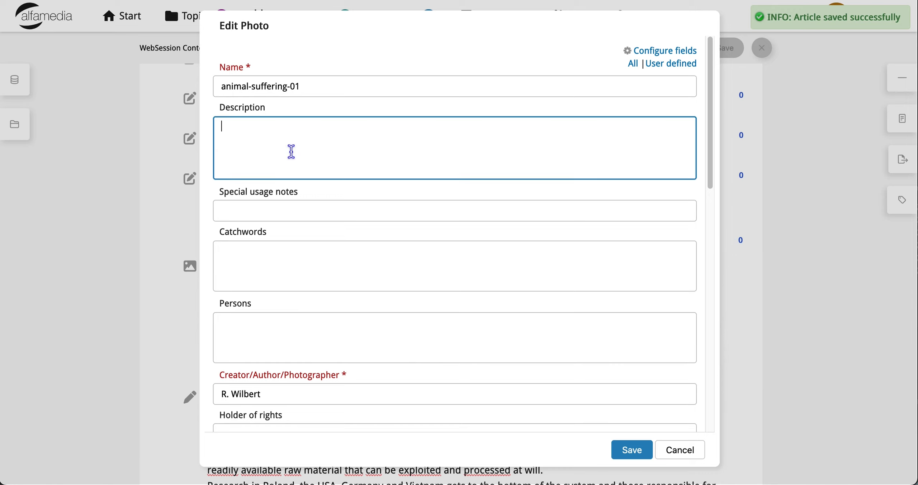
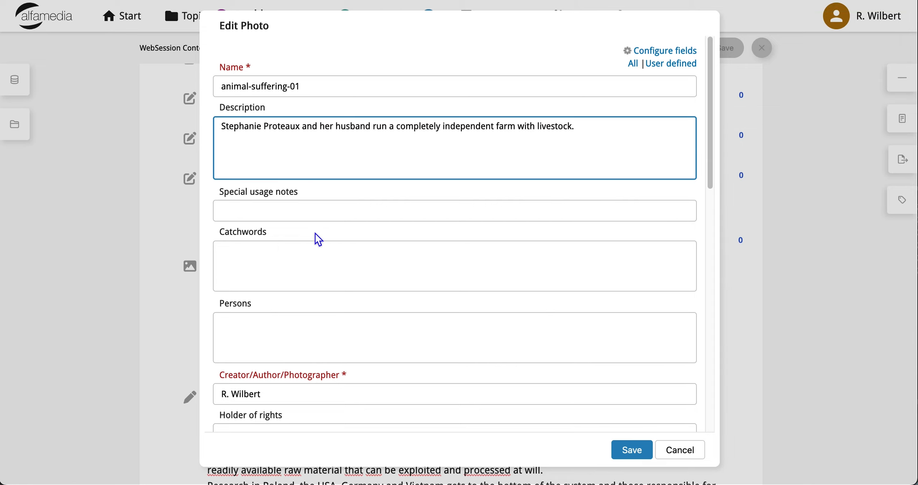
- Set the photo's Creator/Author/Photographer to Irish Examiner and save the metadata
{"action": "scroll", "coordinate": [315, 234], "scroll_direction": "down", "scroll_amount": 5}
{"action": "double_click", "coordinate": [240, 252]}
{"action": "key", "text": "super+a"}
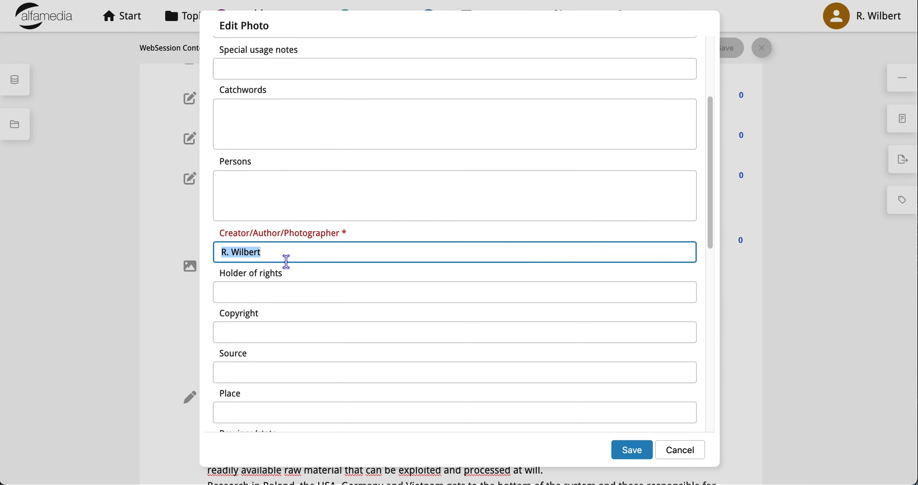
{"action": "type", "text": "Irish Examiner"}
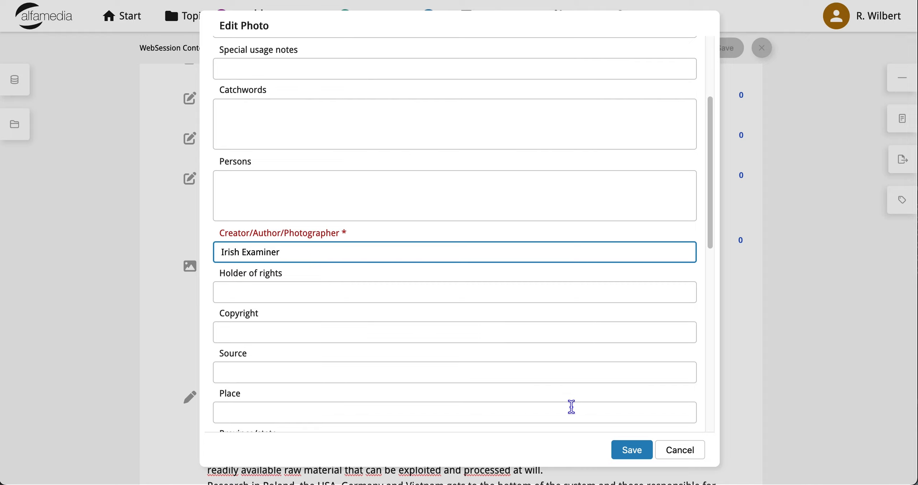
{"action": "left_click", "coordinate": [633, 456]}
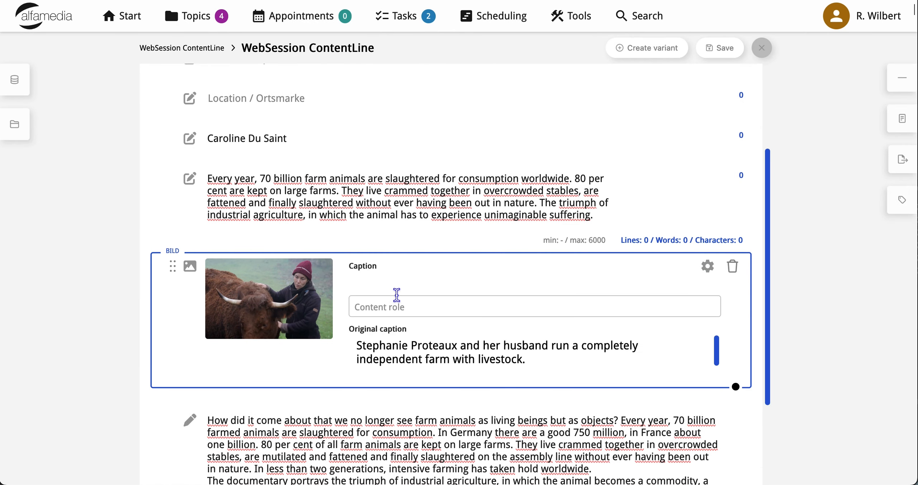
- Set the photo's content role to Message and paste the original caption's text as its caption
{"action": "left_click", "coordinate": [406, 308]}
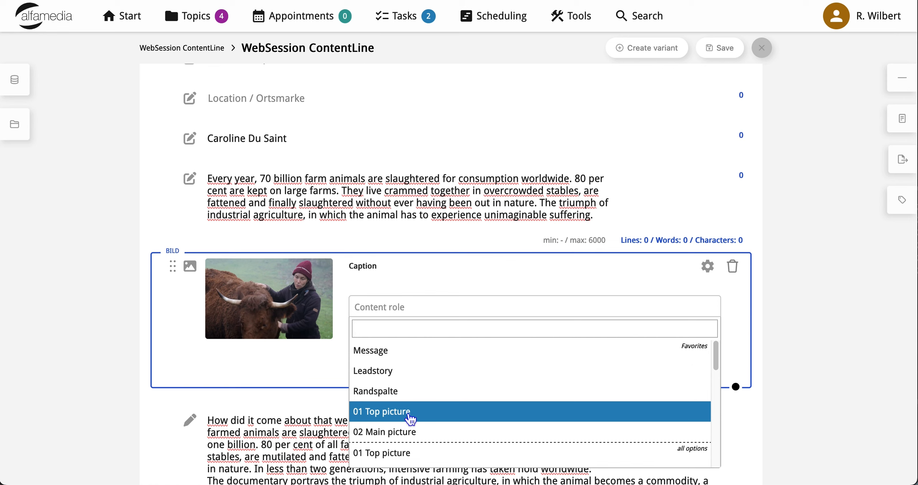
{"action": "left_click", "coordinate": [396, 357]}
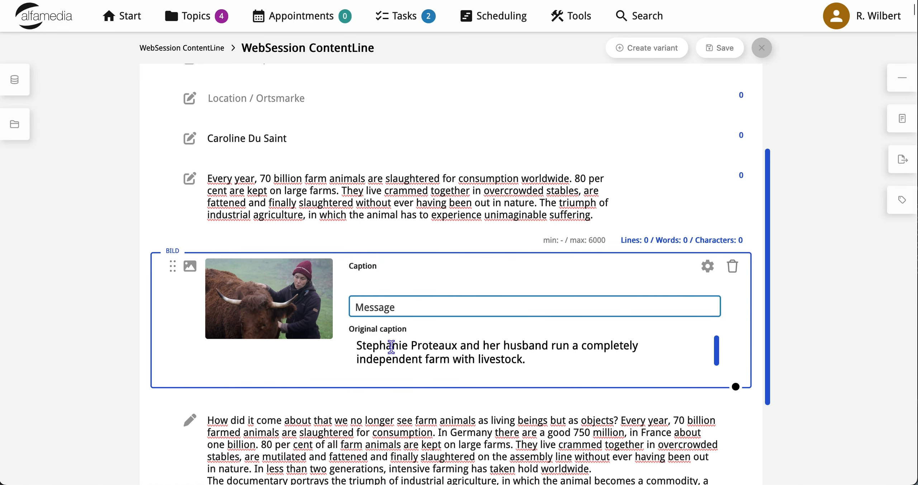
{"action": "left_click", "coordinate": [376, 283]}
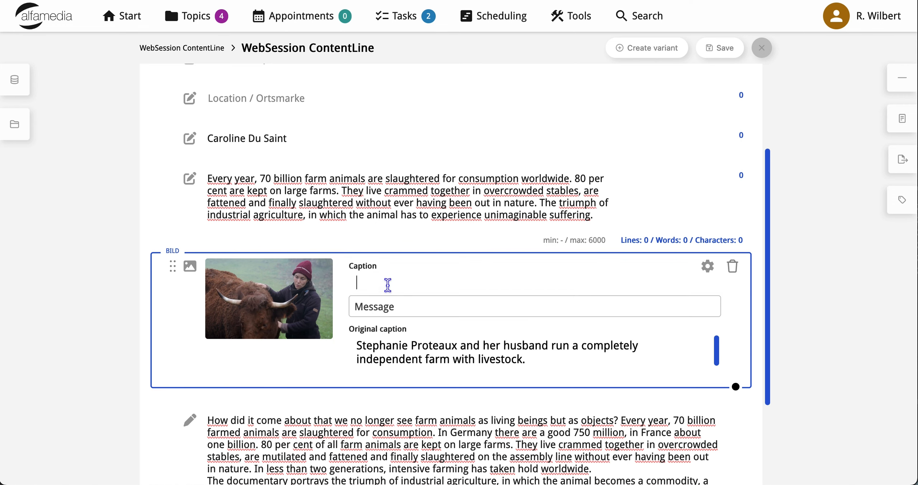
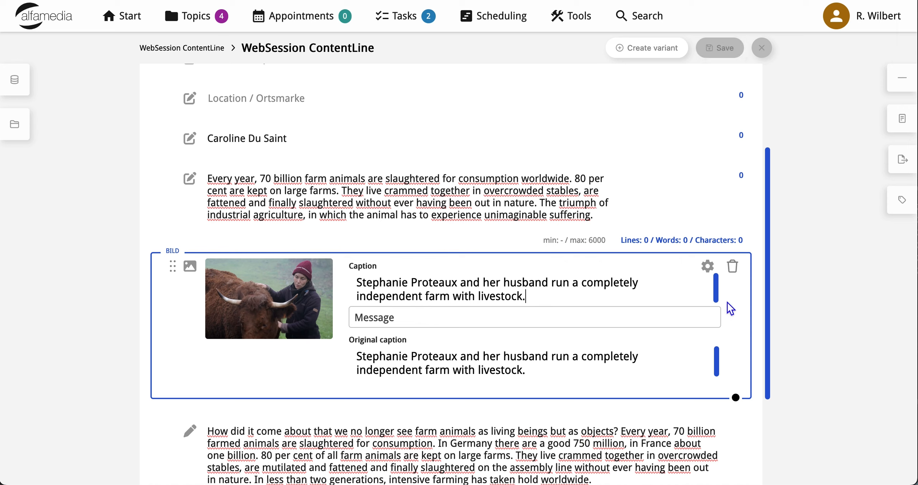
{"action": "left_click", "coordinate": [802, 303]}
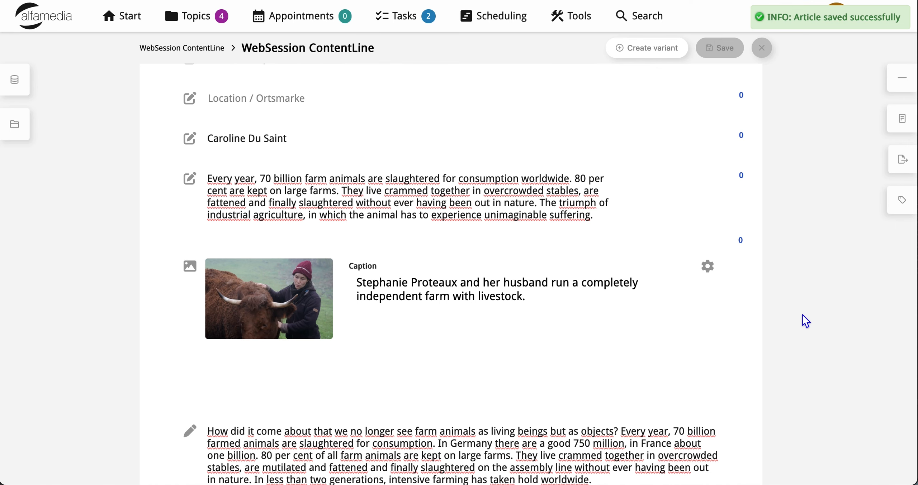
- Split the body text into two blocks just before the paragraph beginning "Research in Poland"
{"action": "scroll", "coordinate": [749, 341], "scroll_direction": "down", "scroll_amount": 4}
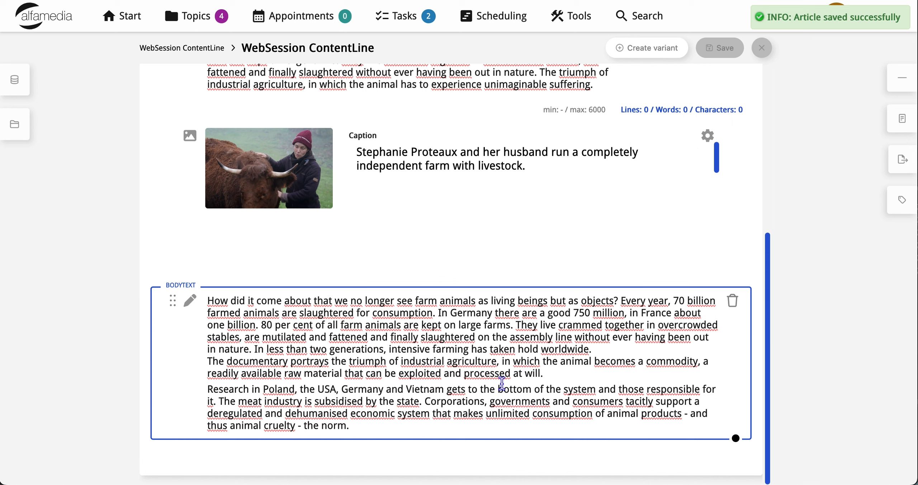
{"action": "left_click", "coordinate": [215, 382]}
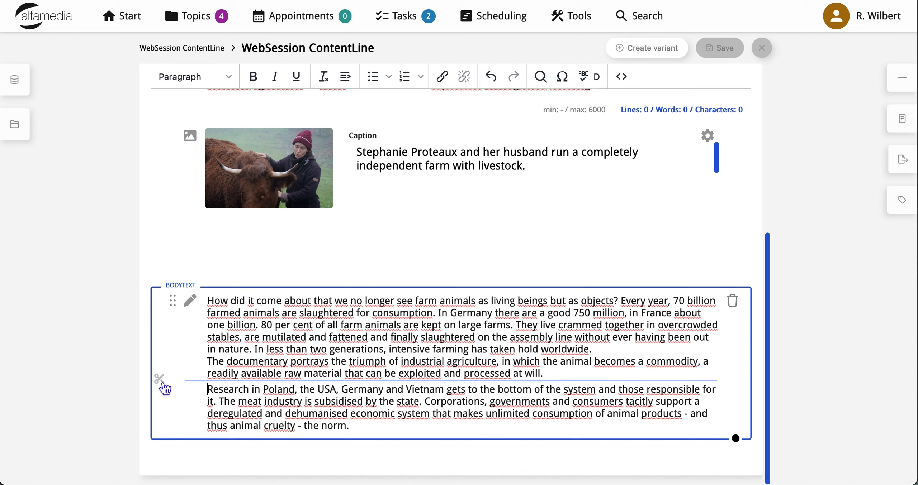
{"action": "left_click", "coordinate": [162, 382]}
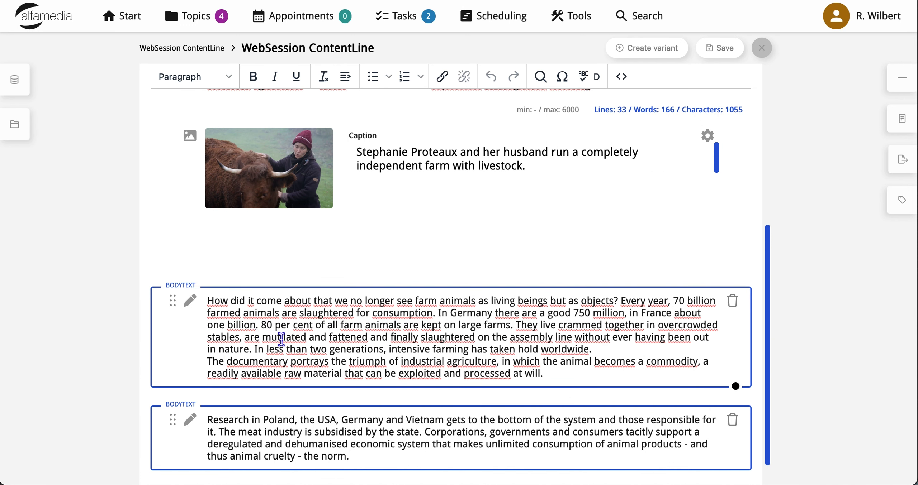
- Move the "Research in Poland" block above the other body text block, and restore the original order
{"action": "left_click_drag", "start_coordinate": [174, 423], "coordinate": [181, 323]}
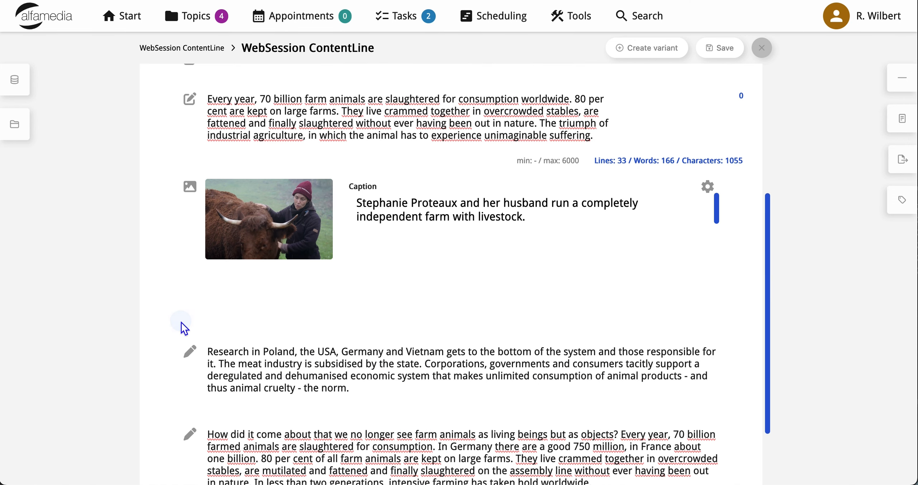
{"action": "scroll", "coordinate": [289, 380], "scroll_direction": "down", "scroll_amount": 3}
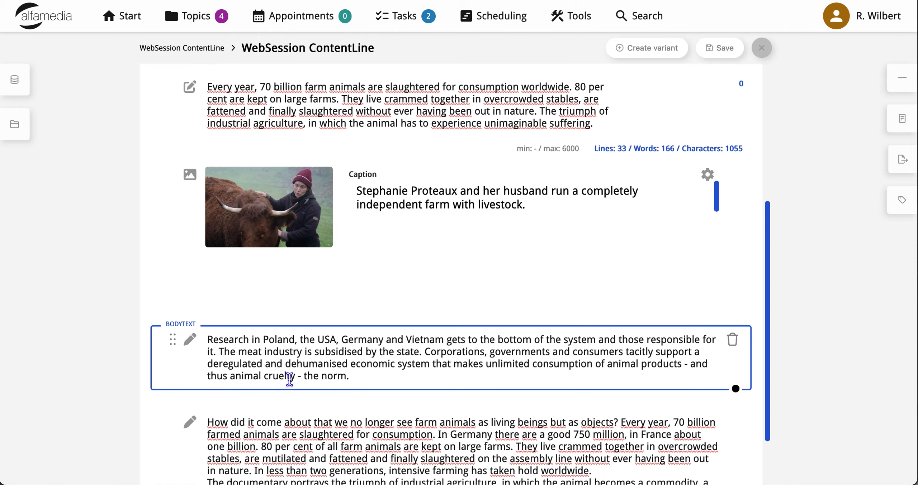
{"action": "left_click_drag", "start_coordinate": [176, 276], "coordinate": [209, 443]}
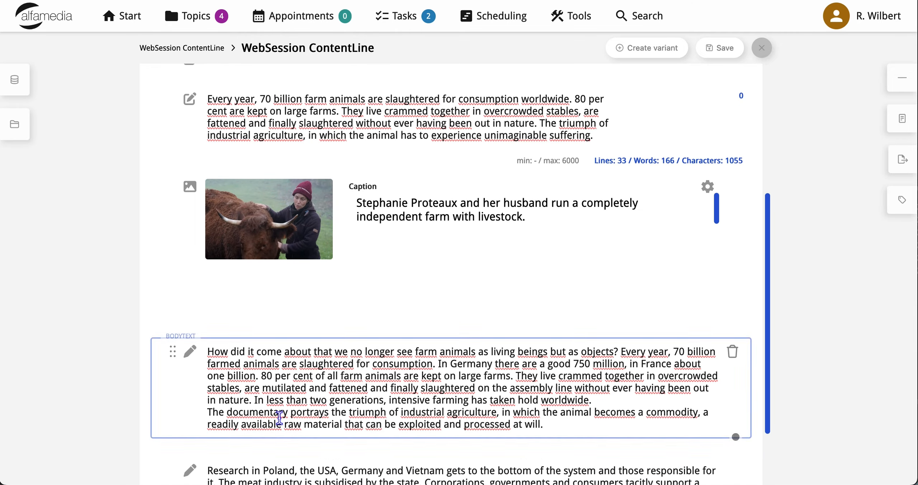
- Insert a new Bild element between the two body text blocks
{"action": "scroll", "coordinate": [209, 444], "scroll_direction": "down", "scroll_amount": 3}
{"action": "mouse_move", "coordinate": [447, 369]}
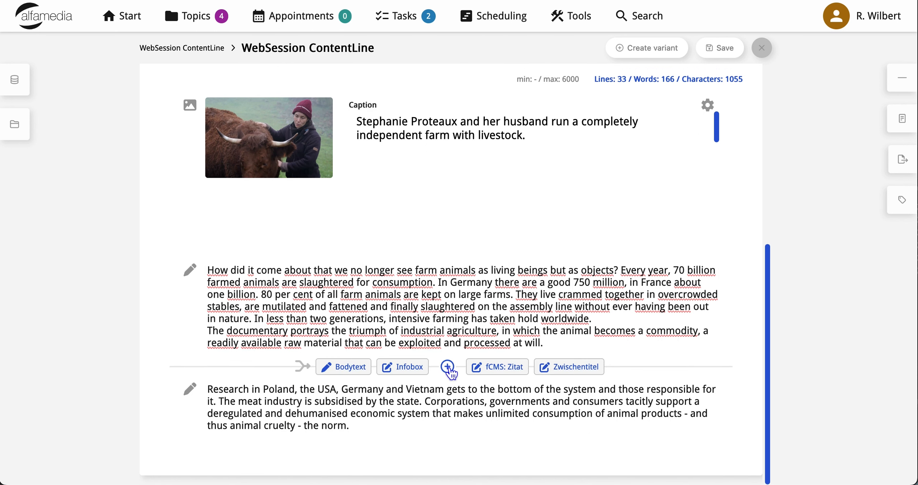
{"action": "left_click", "coordinate": [447, 367]}
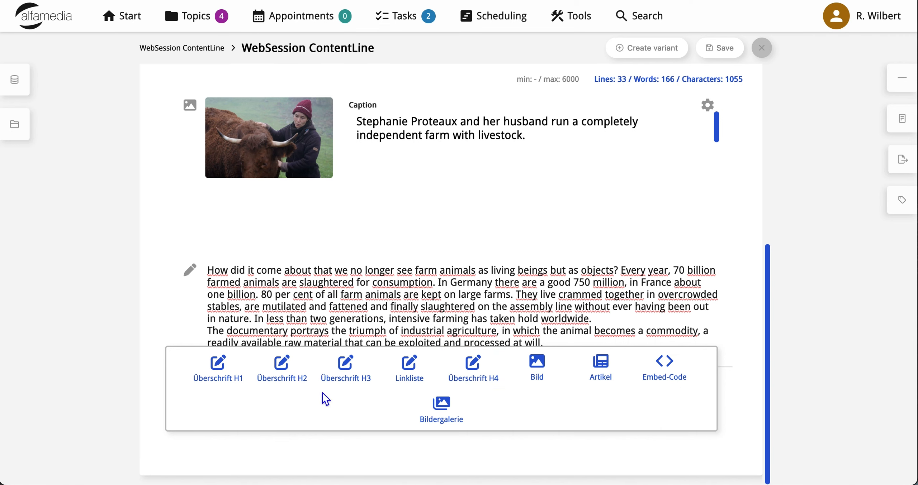
{"action": "left_click", "coordinate": [545, 372]}
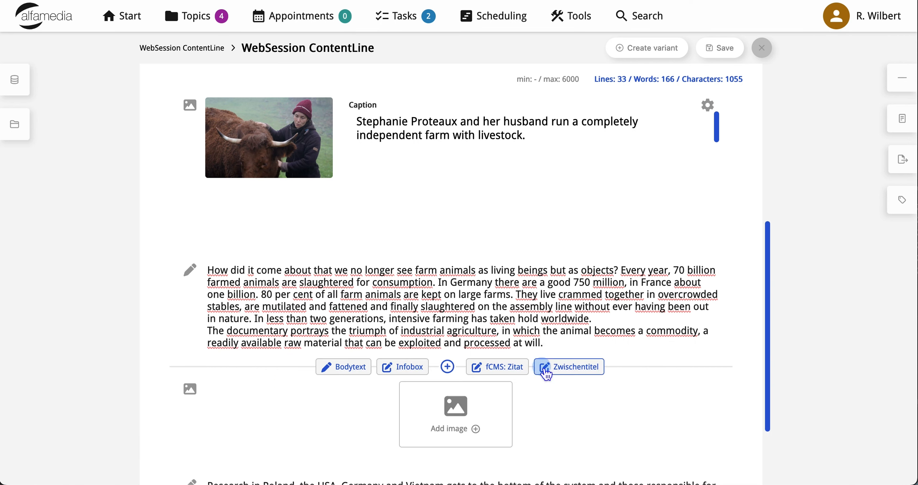
- Place the file animal suffering 02 - 65 liter cow.png into the new image element between the body text blocks
{"action": "scroll", "coordinate": [423, 322], "scroll_direction": "down", "scroll_amount": 3}
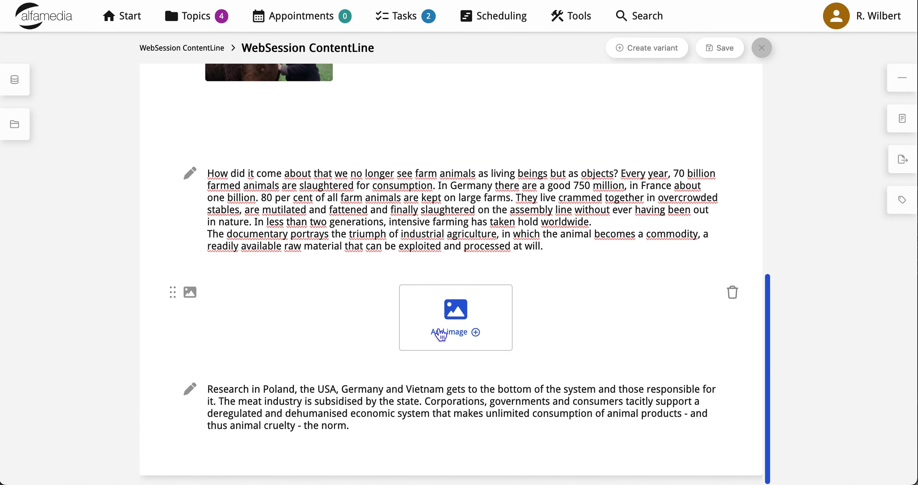
{"action": "left_click", "coordinate": [462, 339]}
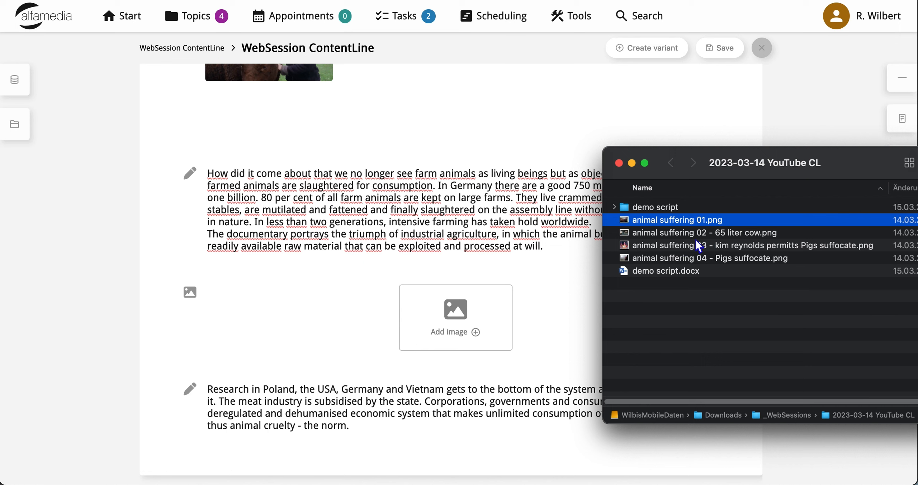
{"action": "left_click_drag", "start_coordinate": [703, 233], "coordinate": [482, 318]}
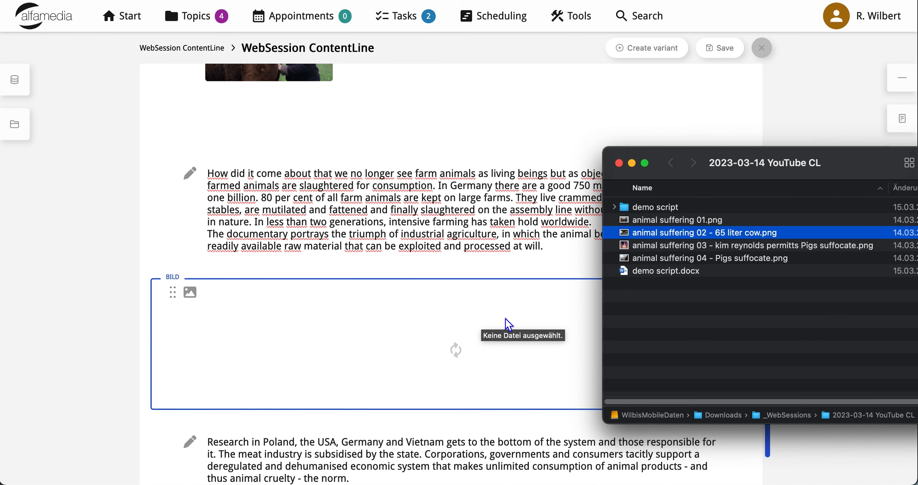
{"action": "left_click", "coordinate": [121, 300]}
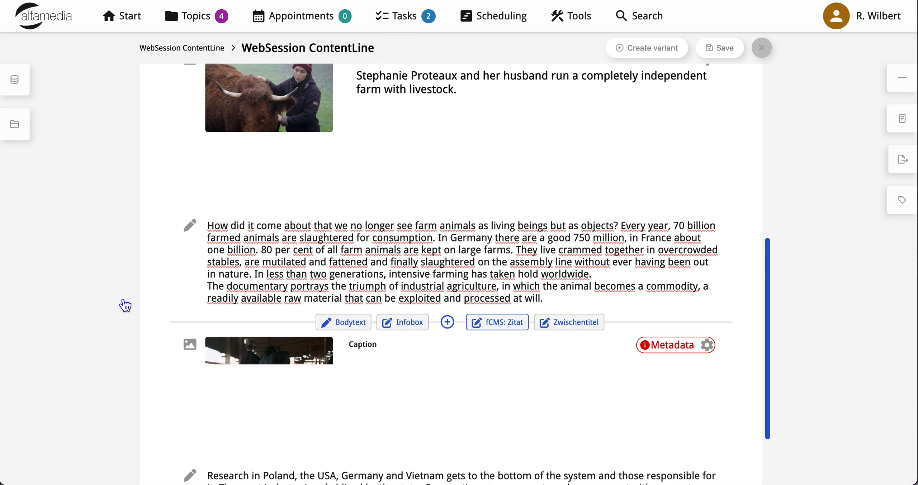
- Complete the missing photo metadata of the image between the body text blocks and assign it the content role 02 Main picture
{"action": "left_click", "coordinate": [645, 389]}
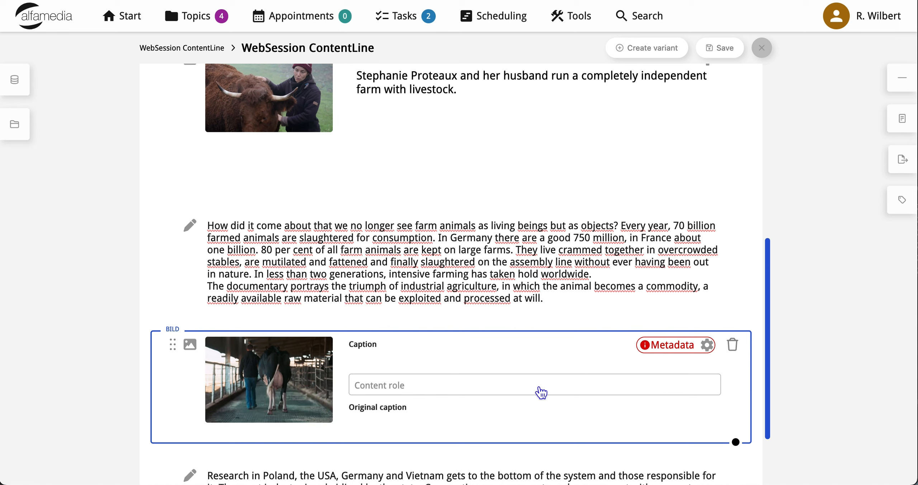
{"action": "left_click", "coordinate": [707, 348]}
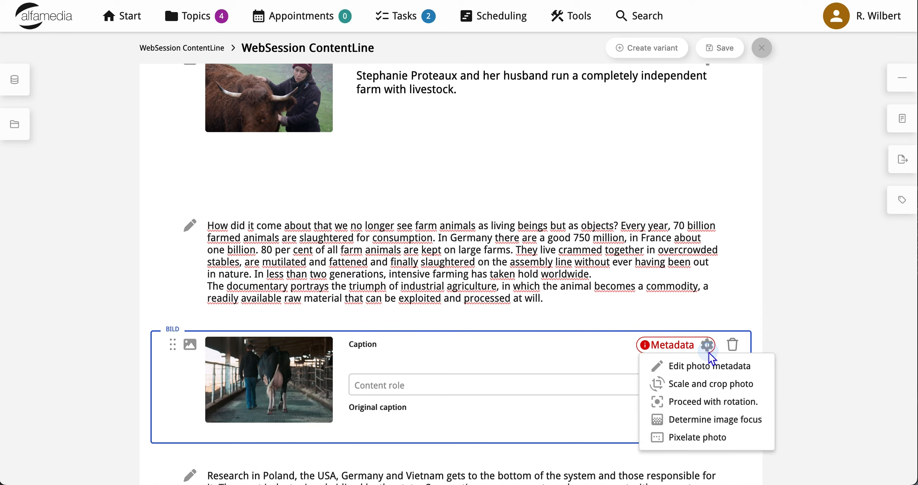
{"action": "left_click", "coordinate": [699, 368]}
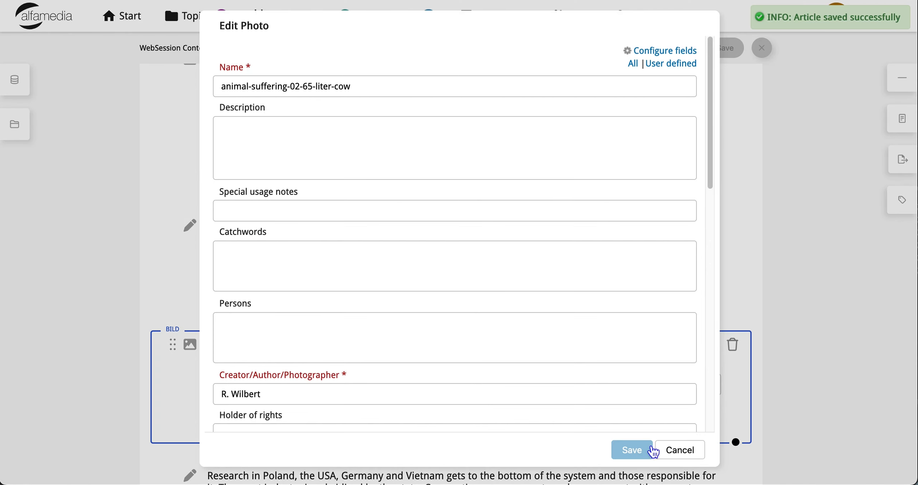
{"action": "left_click", "coordinate": [641, 450]}
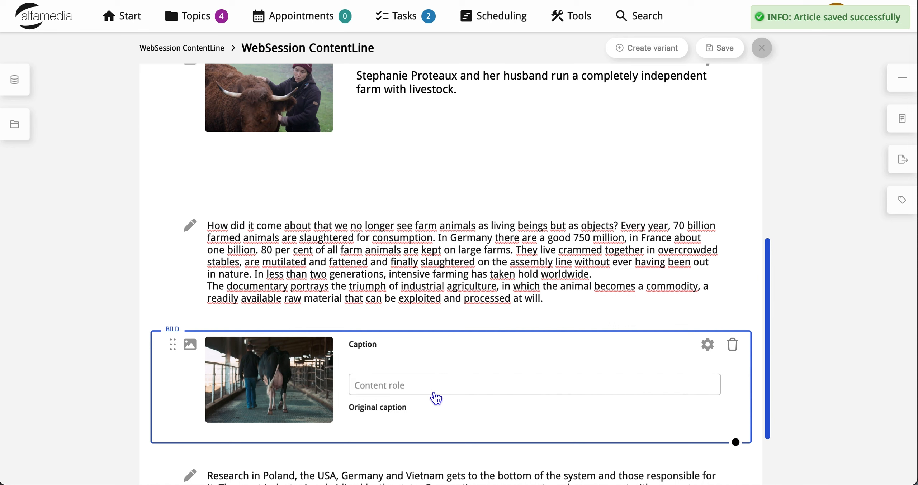
{"action": "left_click", "coordinate": [390, 394]}
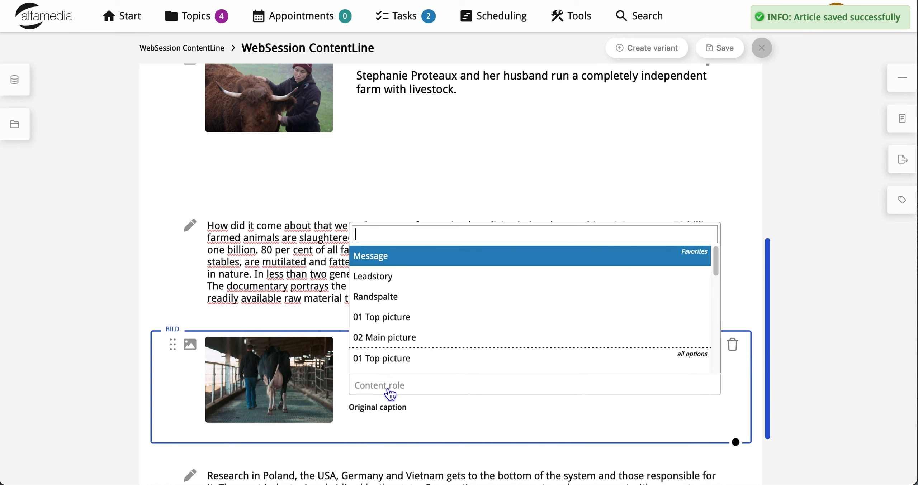
{"action": "left_click", "coordinate": [423, 340]}
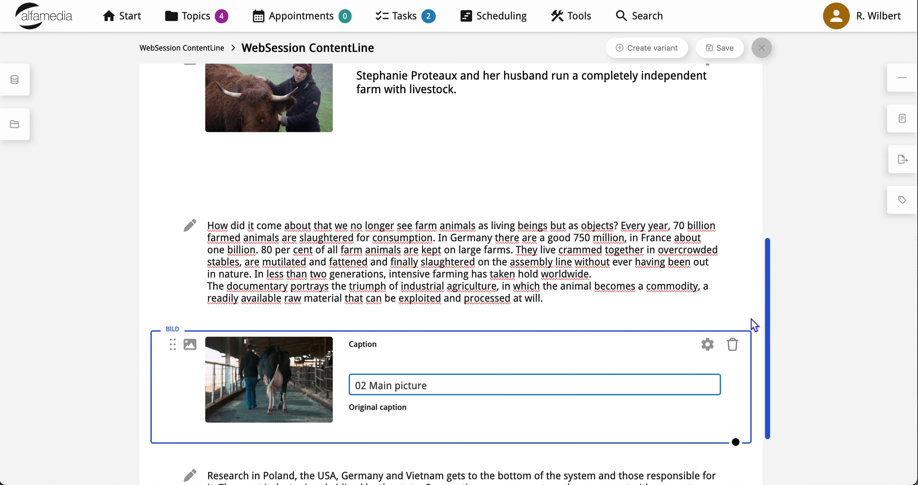
- Review the channels offered for a new article variant without creating one, and save the article
{"action": "scroll", "coordinate": [750, 319], "scroll_direction": "up", "scroll_amount": 5}
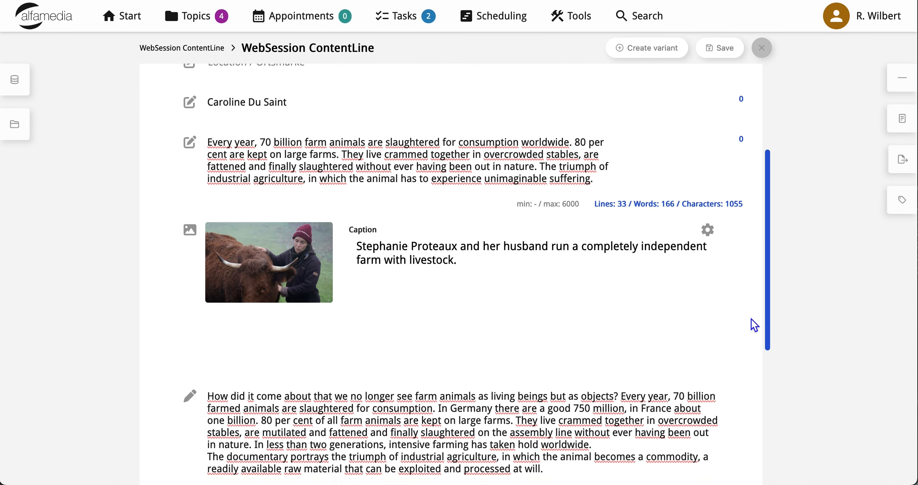
{"action": "mouse_move", "coordinate": [550, 309]}
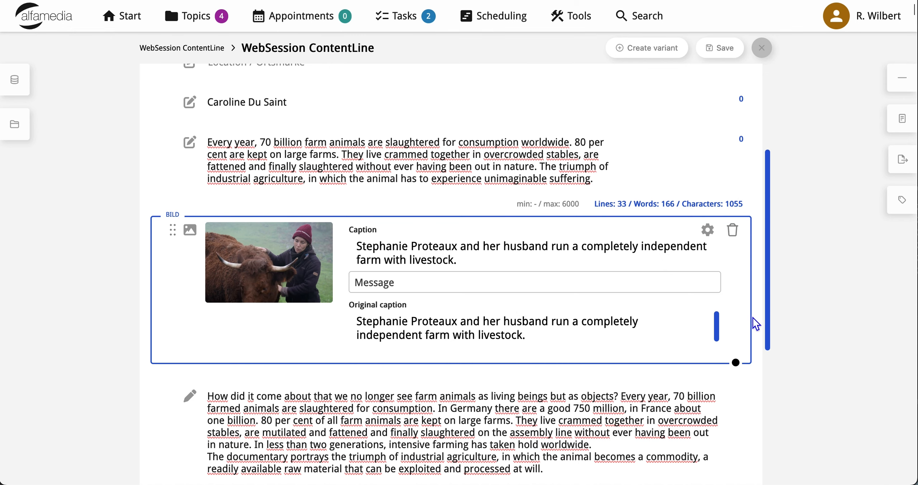
{"action": "scroll", "coordinate": [756, 322], "scroll_direction": "up", "scroll_amount": 2}
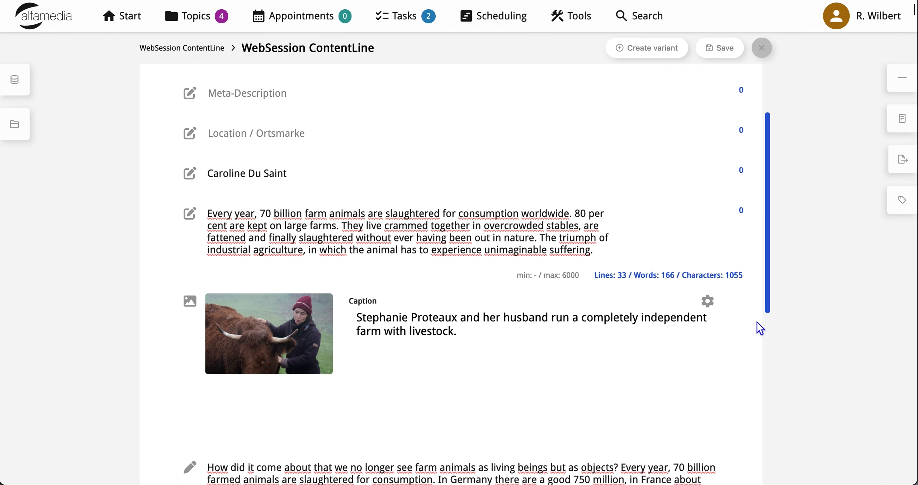
{"action": "scroll", "coordinate": [756, 322], "scroll_direction": "up", "scroll_amount": 3}
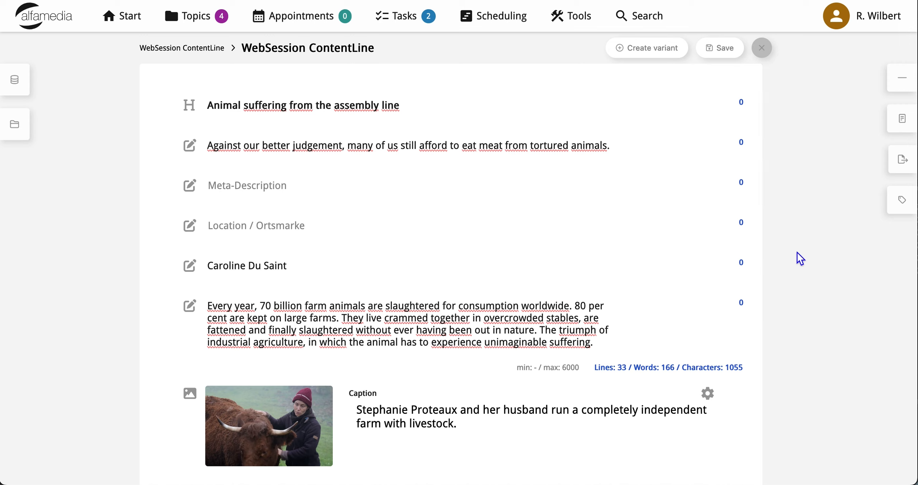
{"action": "left_click", "coordinate": [661, 55]}
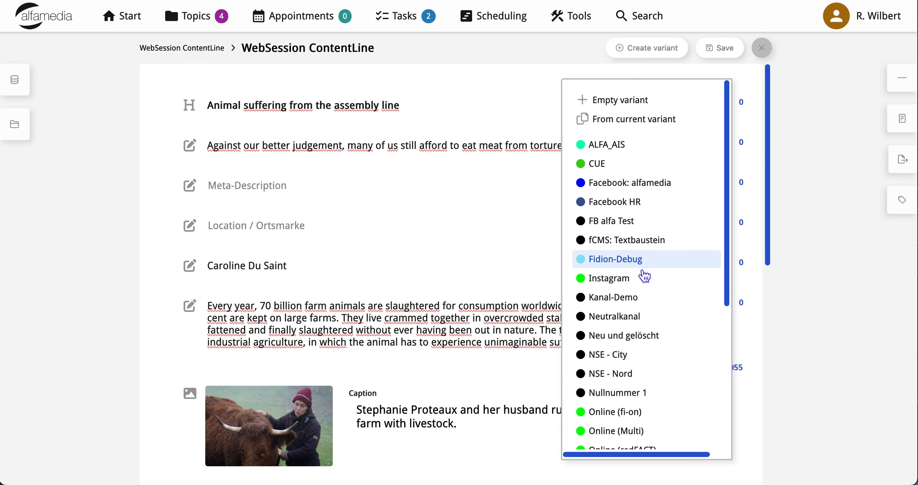
{"action": "scroll", "coordinate": [650, 307], "scroll_direction": "down", "scroll_amount": 6}
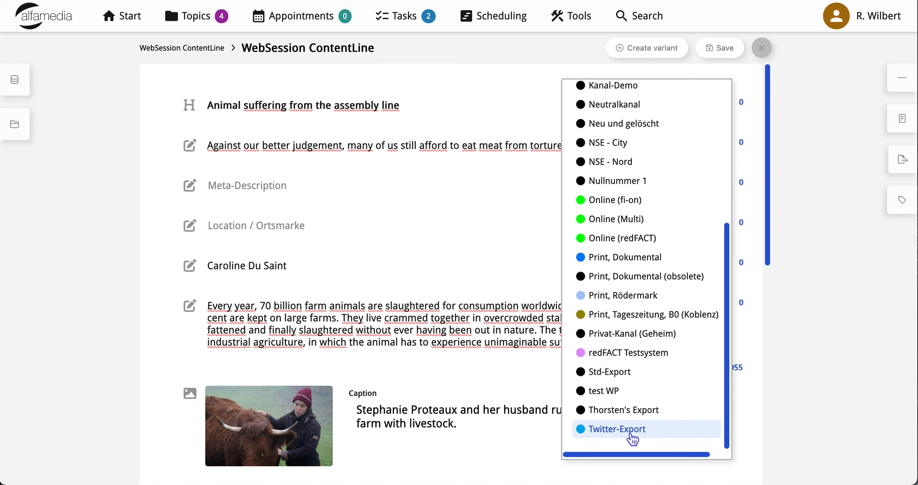
{"action": "scroll", "coordinate": [629, 412], "scroll_direction": "up", "scroll_amount": 6}
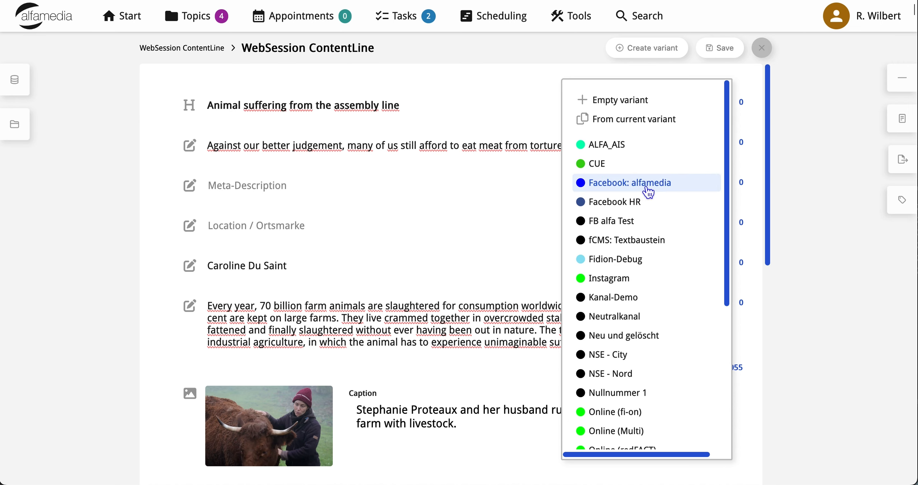
{"action": "left_click", "coordinate": [809, 179]}
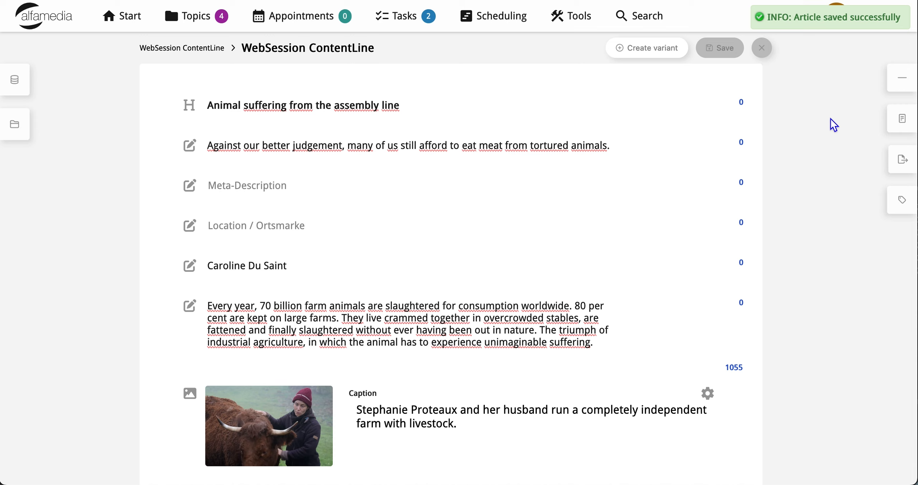
- Examine the preview and fCMS export options of the WebSession ContentLine variant
{"action": "left_click", "coordinate": [892, 79]}
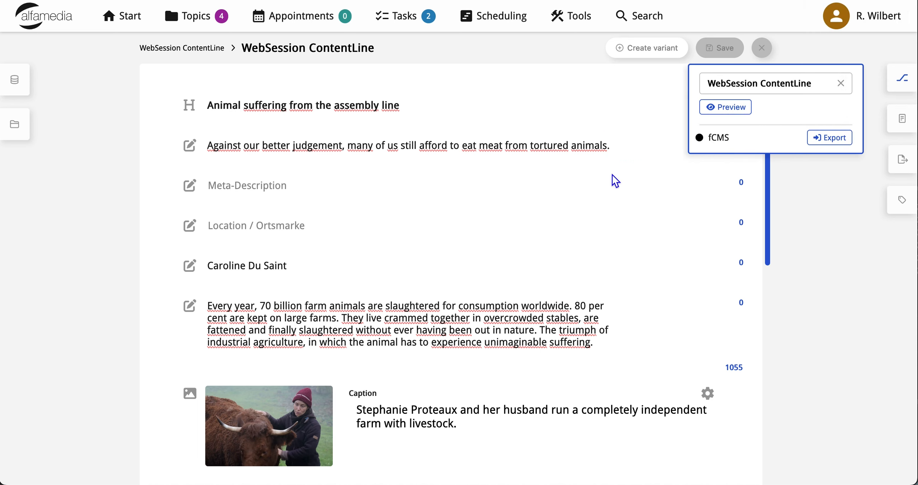
{"action": "left_click", "coordinate": [732, 112]}
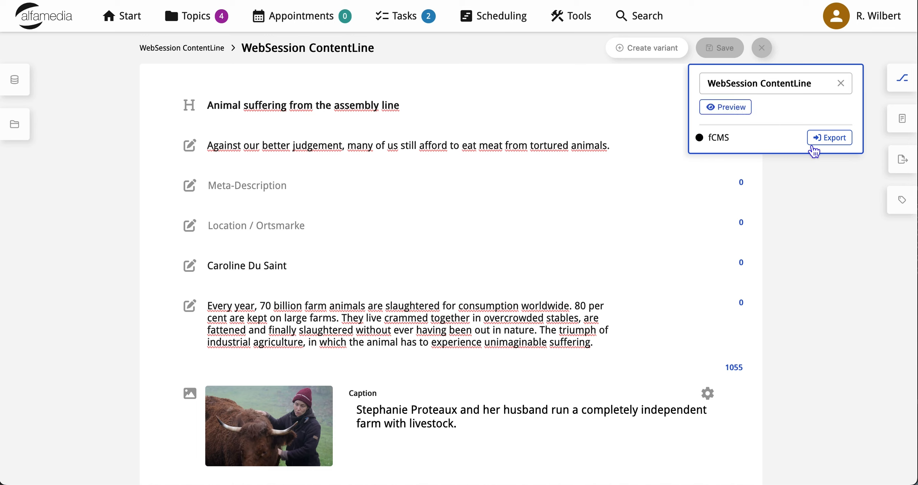
{"action": "left_click", "coordinate": [821, 140]}
{"action": "left_click", "coordinate": [907, 81]}
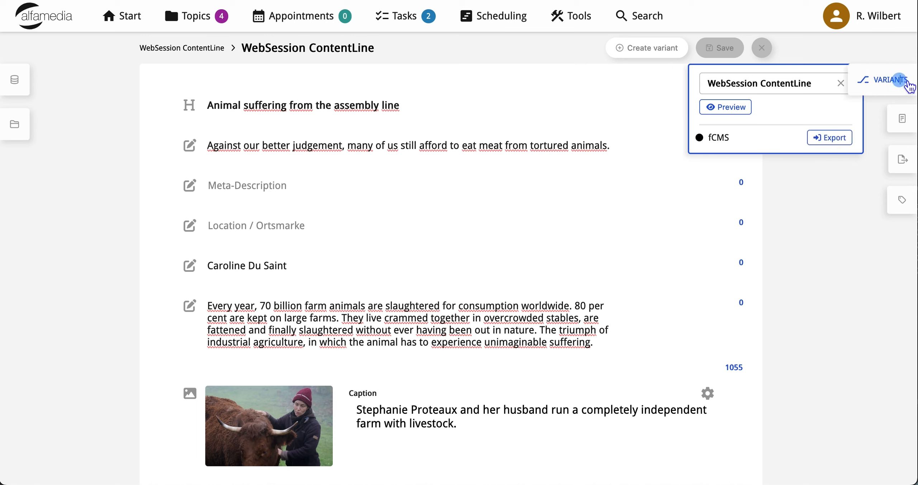
- Set the article's content role to Leadstory in its metadata
{"action": "left_click", "coordinate": [903, 127]}
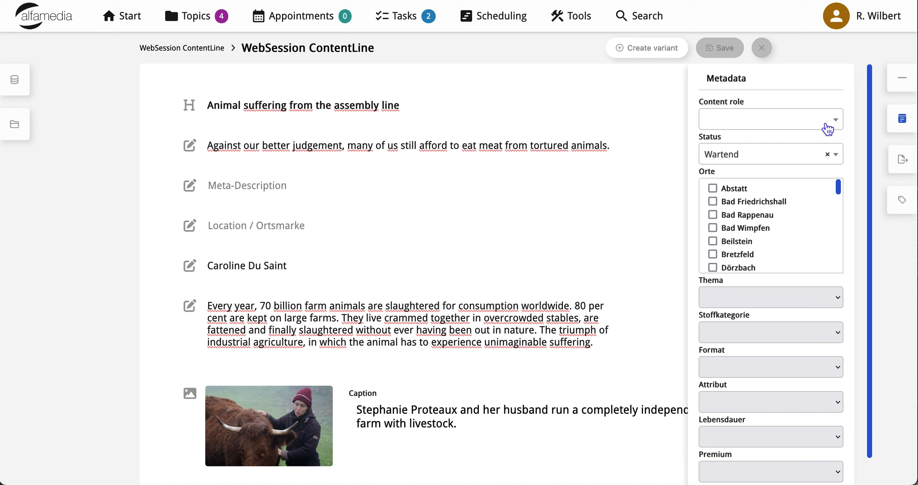
{"action": "left_click", "coordinate": [836, 124]}
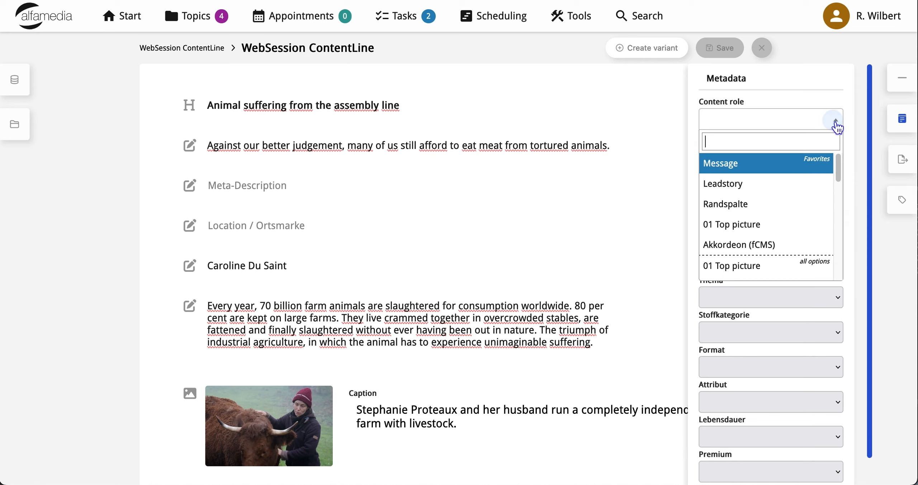
{"action": "left_click", "coordinate": [751, 193]}
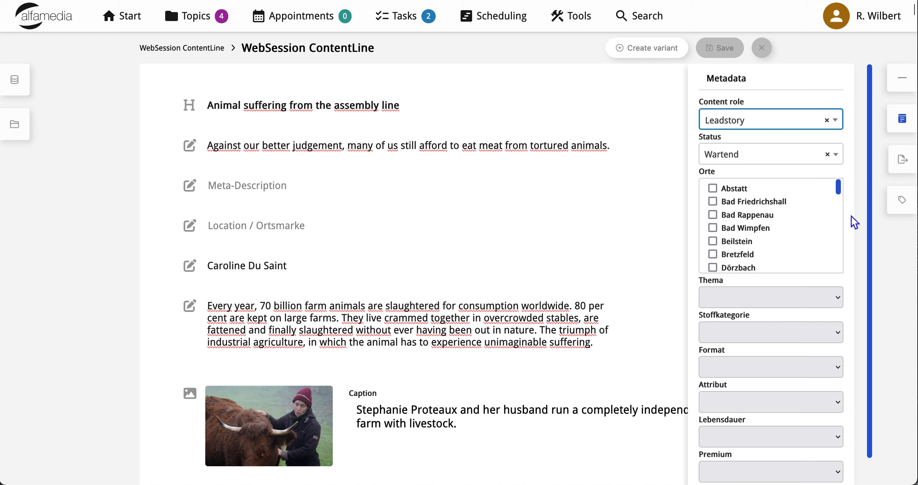
- Try to set the article status to 04 Ready for everything, cancel the lock, and close the article metadata
{"action": "left_click", "coordinate": [840, 160]}
{"action": "scroll", "coordinate": [779, 246], "scroll_direction": "down", "scroll_amount": 1}
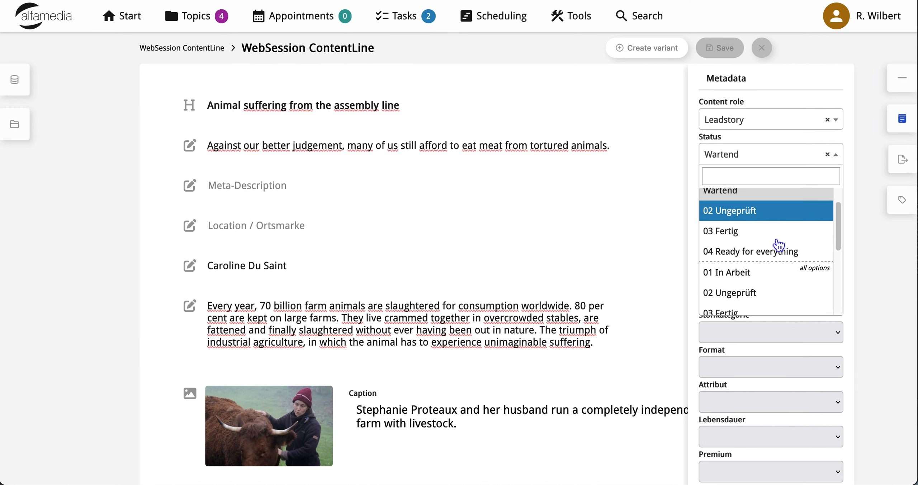
{"action": "left_click", "coordinate": [778, 240]}
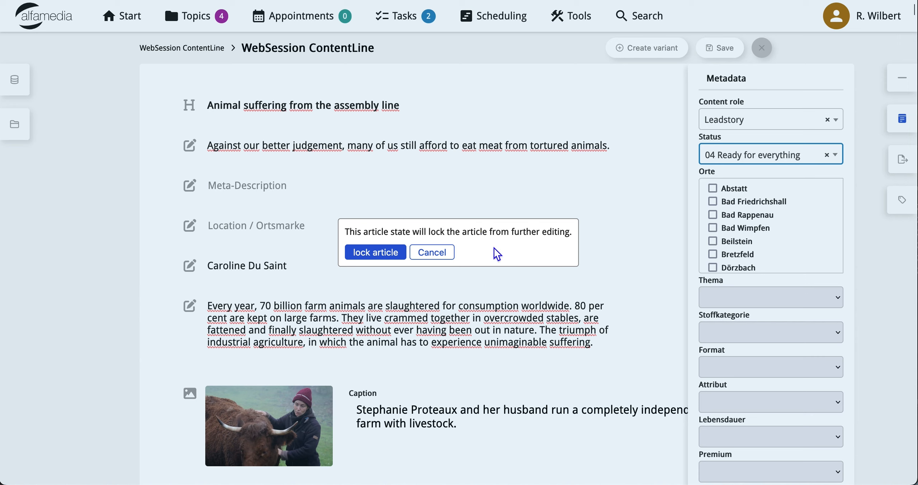
{"action": "left_click", "coordinate": [446, 253]}
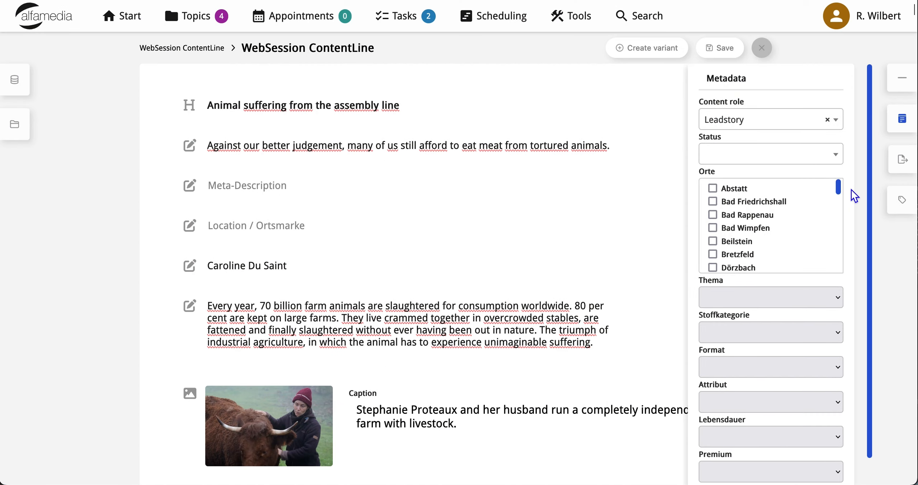
{"action": "scroll", "coordinate": [849, 214], "scroll_direction": "down", "scroll_amount": 1}
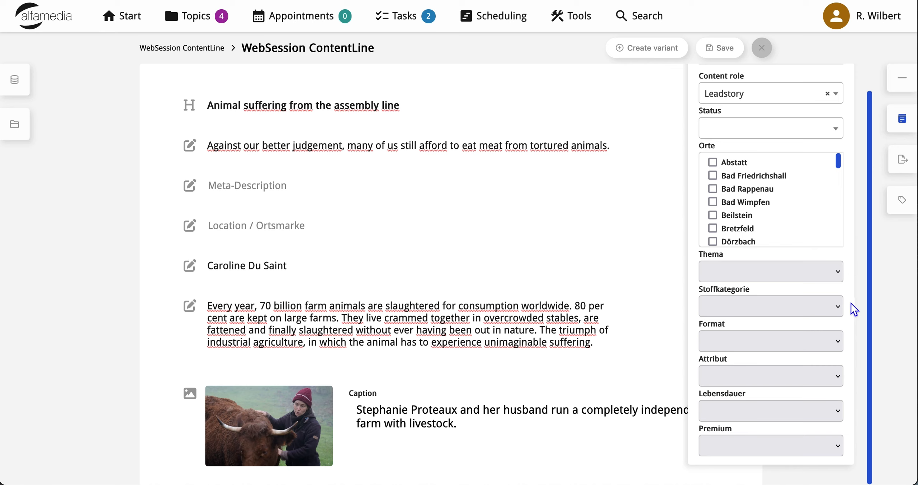
{"action": "left_click", "coordinate": [896, 123]}
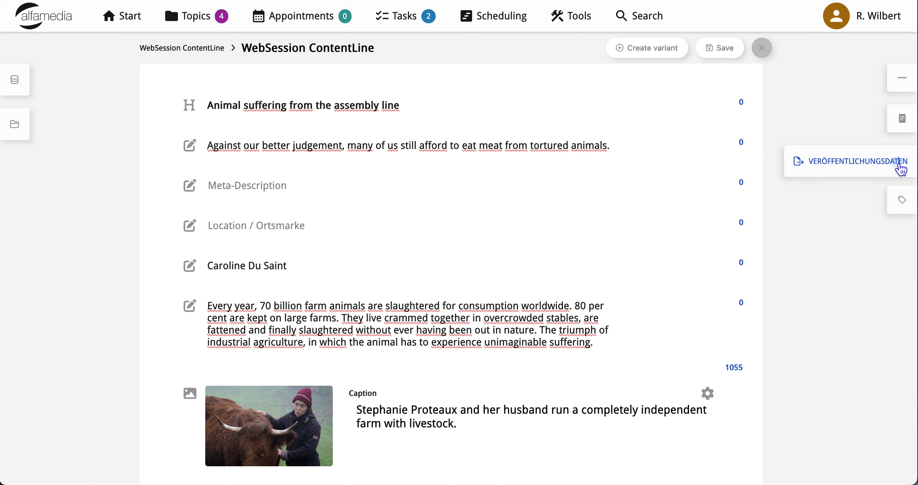
- Set the main department to Dokumental: Überregional in the fCMS publication data
{"action": "left_click", "coordinate": [900, 168]}
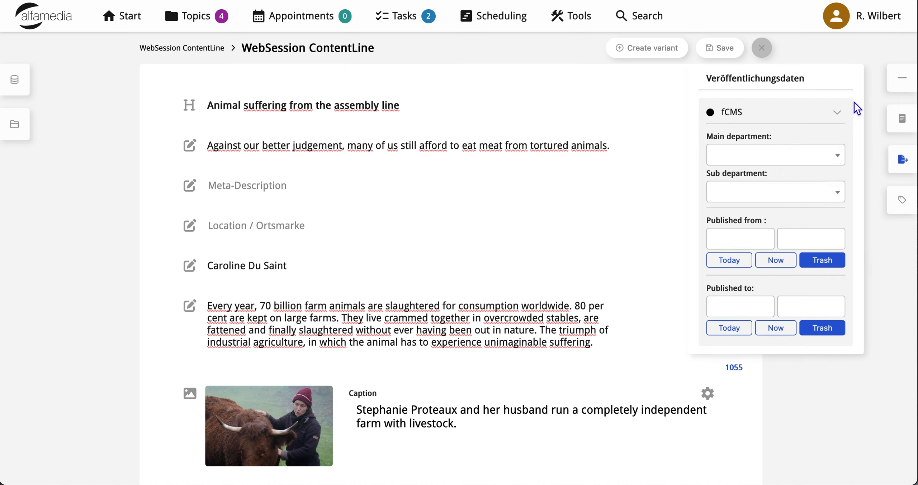
{"action": "left_click", "coordinate": [838, 156]}
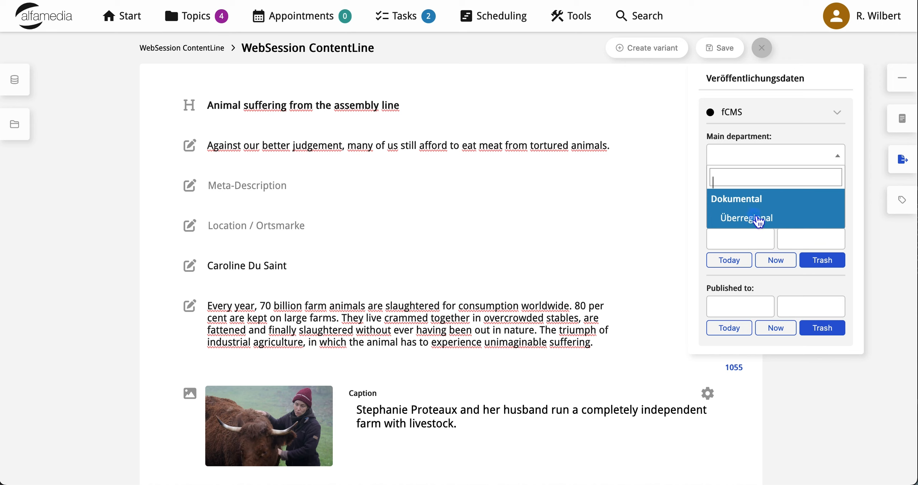
{"action": "left_click", "coordinate": [757, 219]}
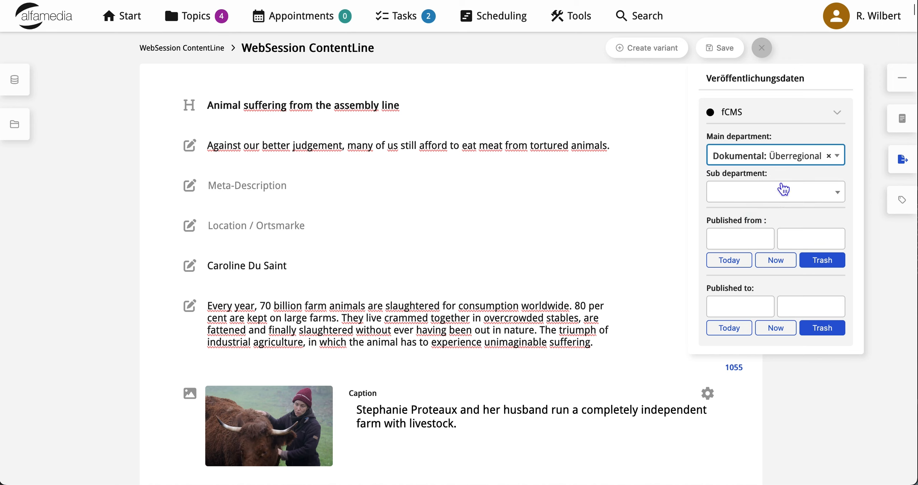
{"action": "left_click", "coordinate": [838, 158]}
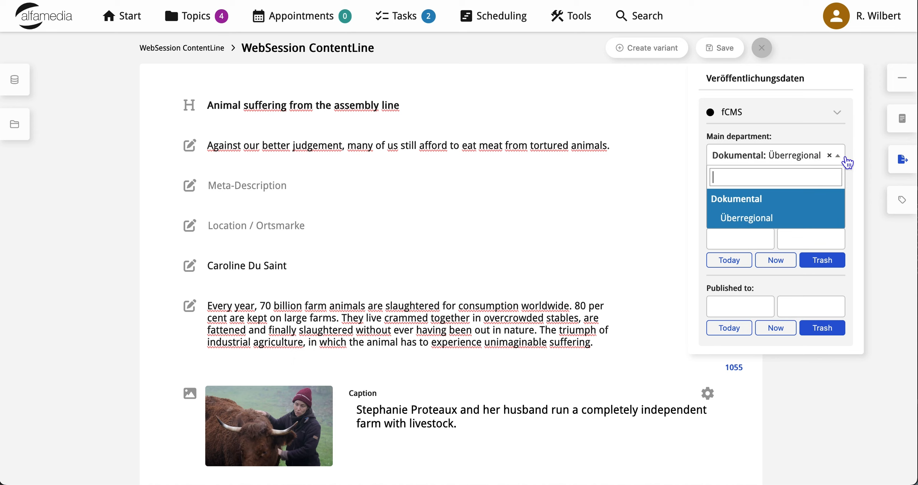
{"action": "left_click", "coordinate": [838, 157]}
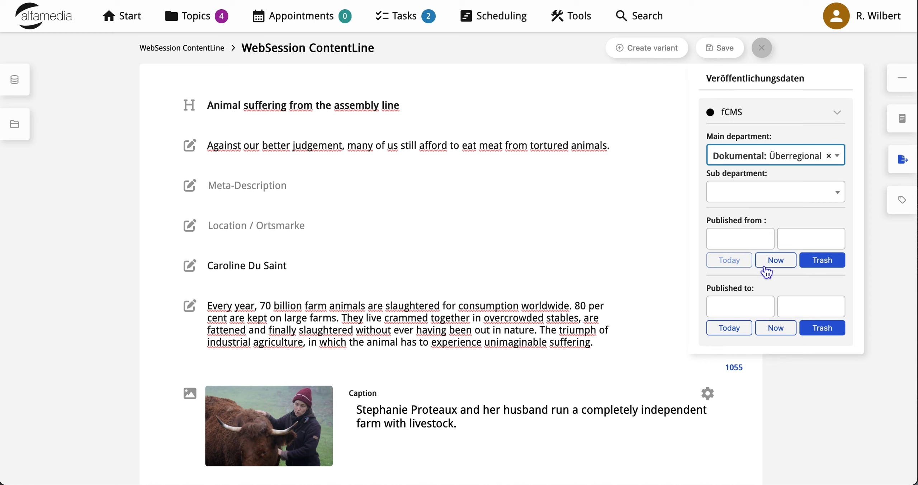
- Enter the current date and time as the start of the fCMS publication period, and clear them again
{"action": "left_click", "coordinate": [777, 265]}
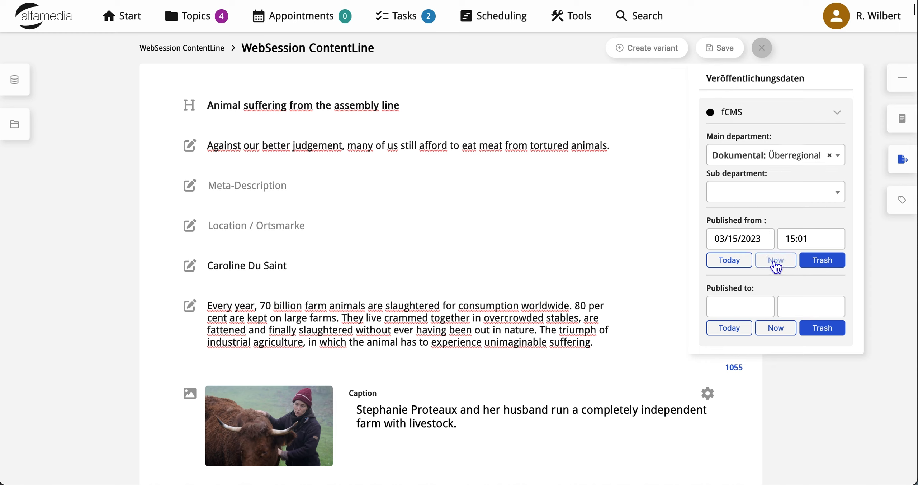
{"action": "left_click", "coordinate": [820, 261]}
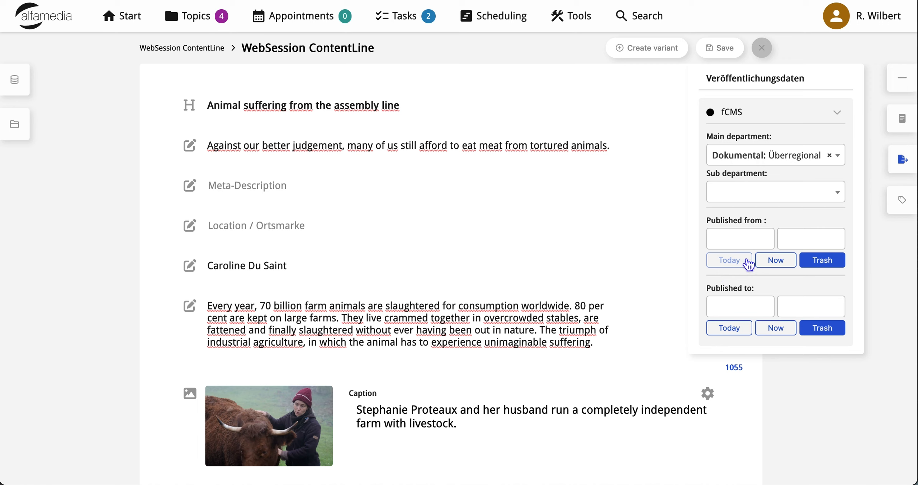
{"action": "left_click", "coordinate": [746, 243]}
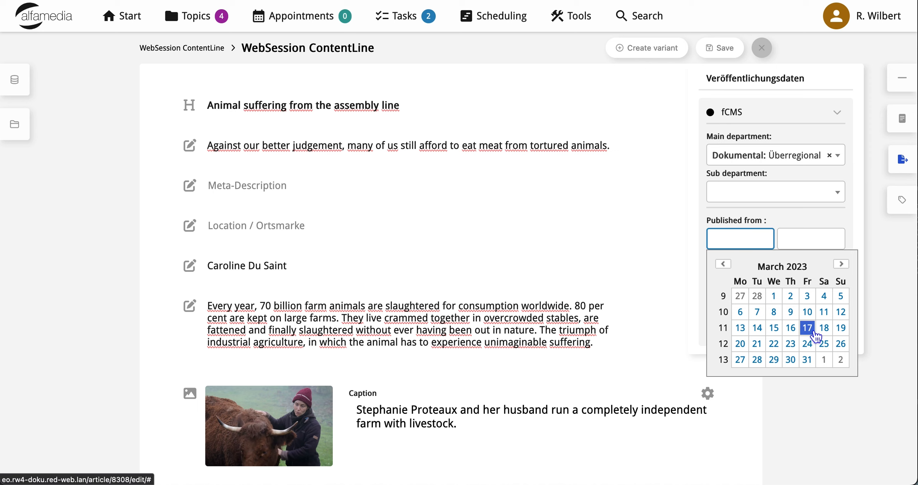
{"action": "left_click", "coordinate": [815, 227]}
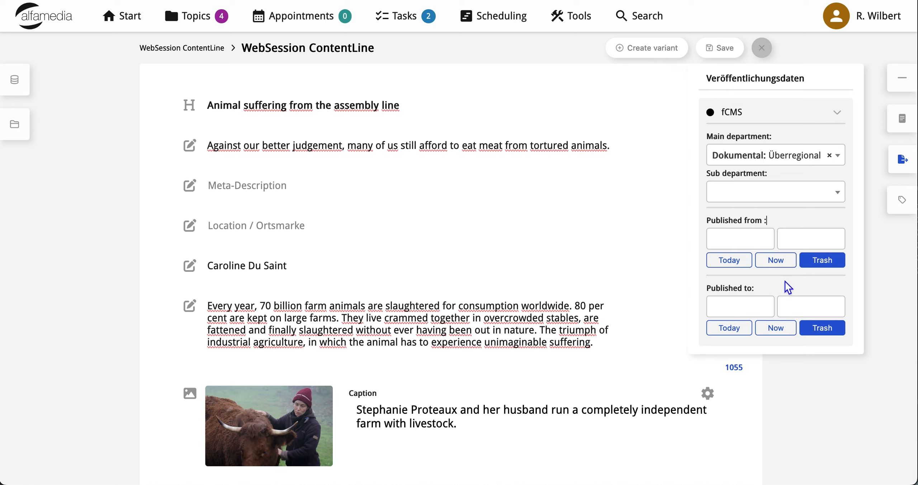
- Set the fCMS publication period from the current date and time, 03/15/2023 15:01, to 03/17/2023, and save the article
{"action": "left_click", "coordinate": [780, 265]}
{"action": "left_click", "coordinate": [747, 335]}
{"action": "left_click", "coordinate": [814, 335]}
{"action": "left_click", "coordinate": [743, 311]}
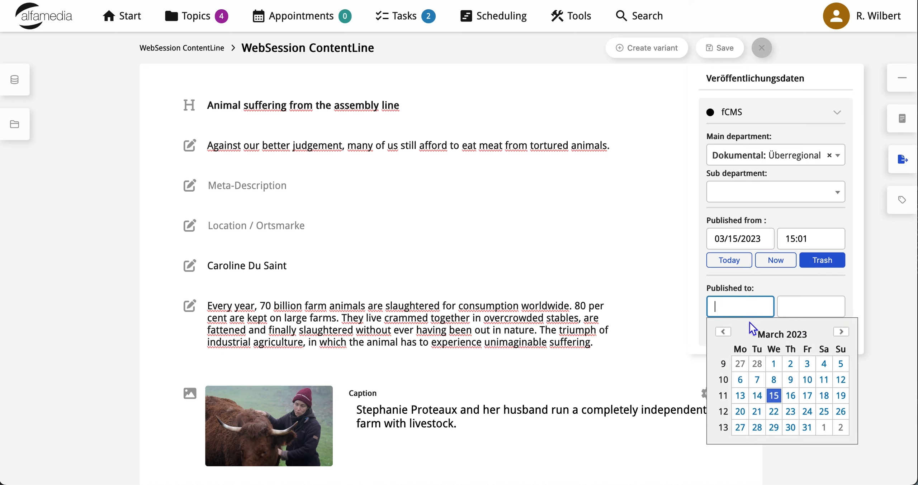
{"action": "left_click", "coordinate": [807, 395]}
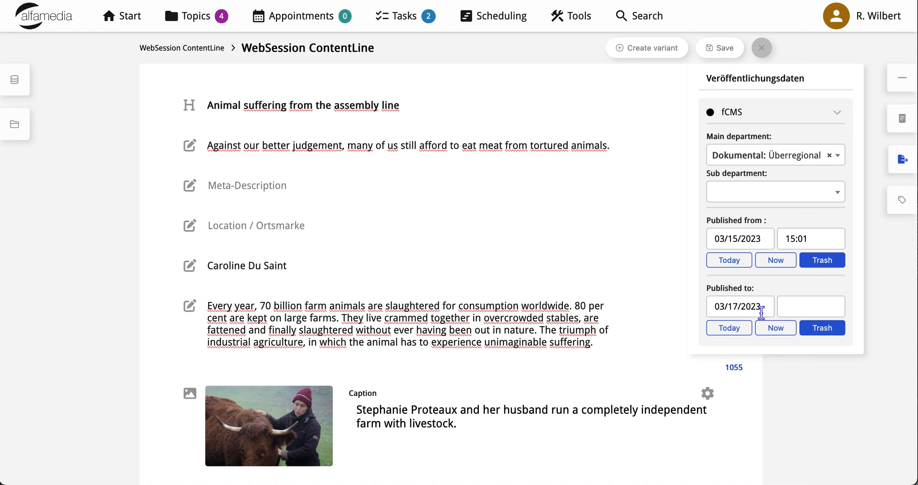
{"action": "left_click", "coordinate": [901, 160]}
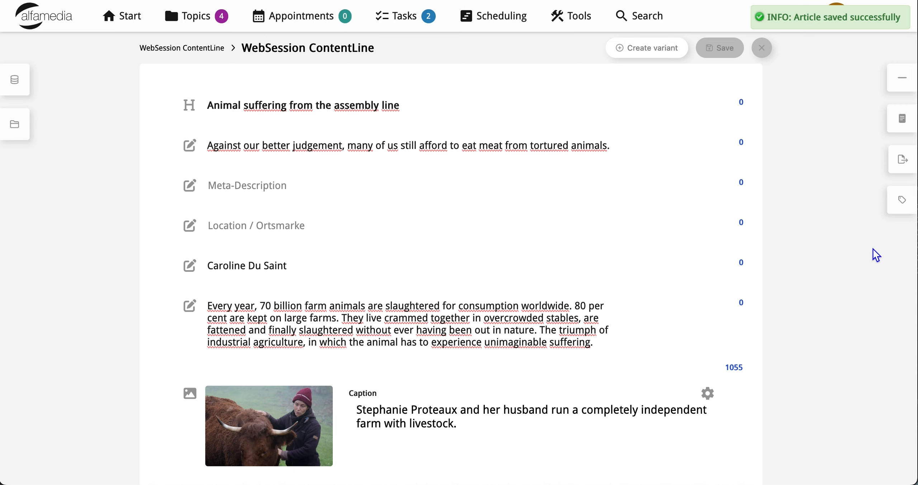
- Add the existing catchword "animal" to the article and close the catchwords
{"action": "left_click", "coordinate": [893, 212]}
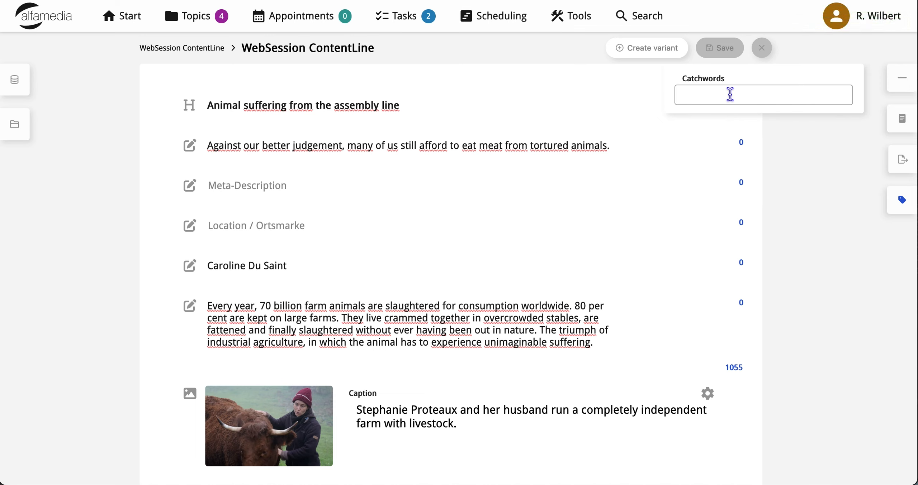
{"action": "left_click", "coordinate": [730, 94]}
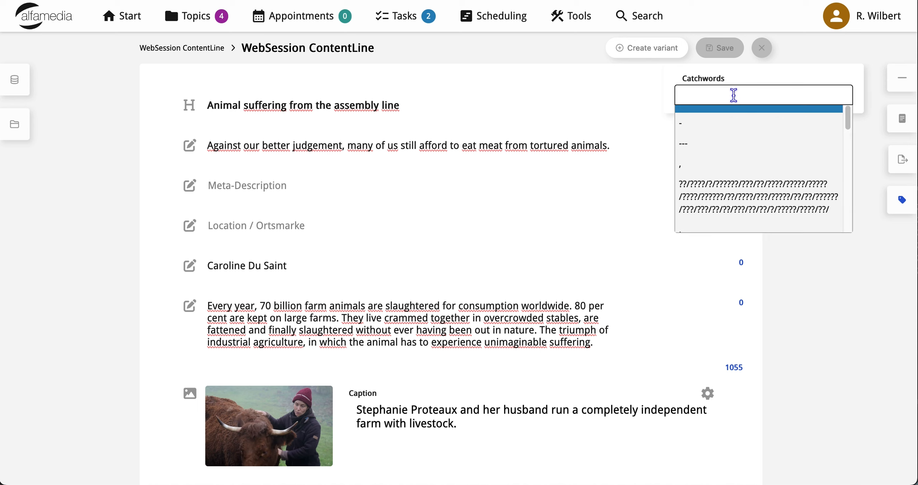
{"action": "type", "text": "an"}
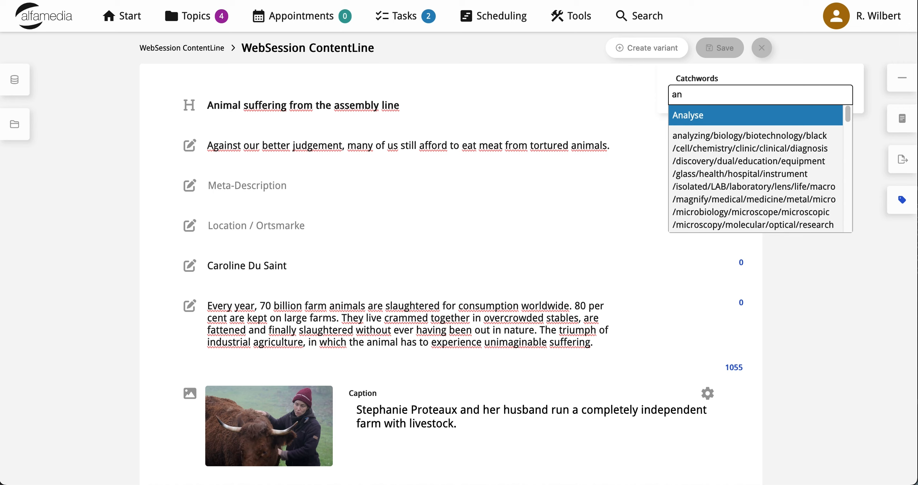
{"action": "type", "text": "imal"}
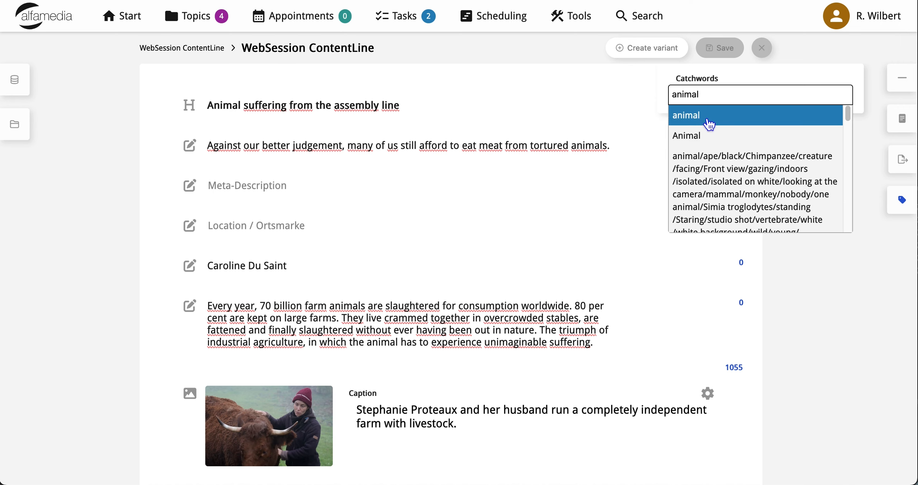
{"action": "left_click", "coordinate": [705, 119]}
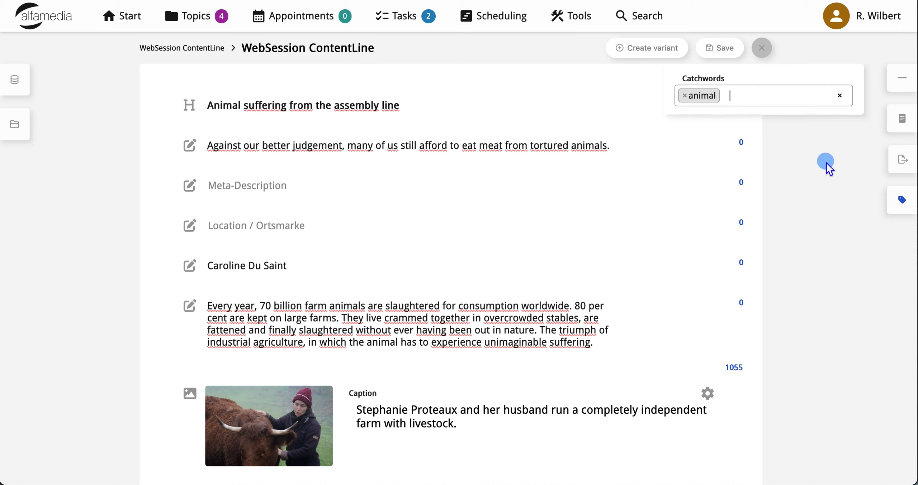
{"action": "left_click", "coordinate": [903, 205]}
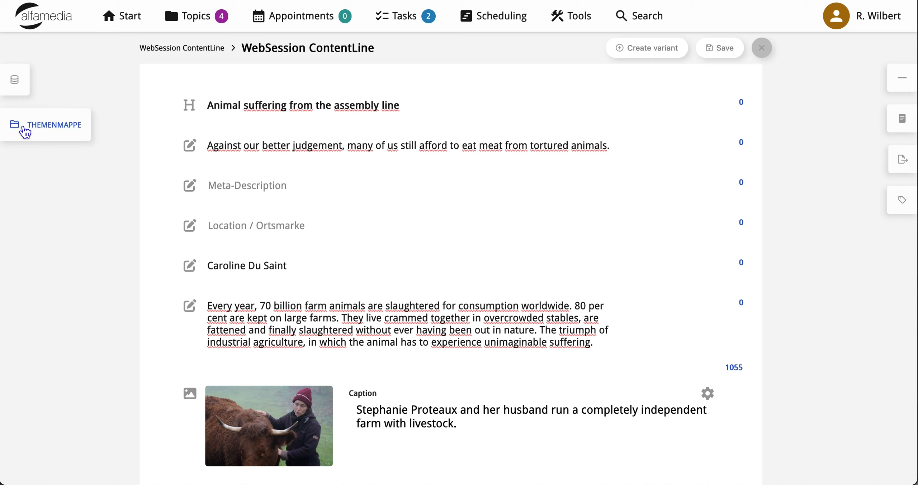
- Upload "animal suffering 03 - kim reynolds permitts Pigs suffocate.png" and "animal suffering 04 - Pigs suffocate.png" to the topic folder and check its photos
{"action": "left_click", "coordinate": [25, 133]}
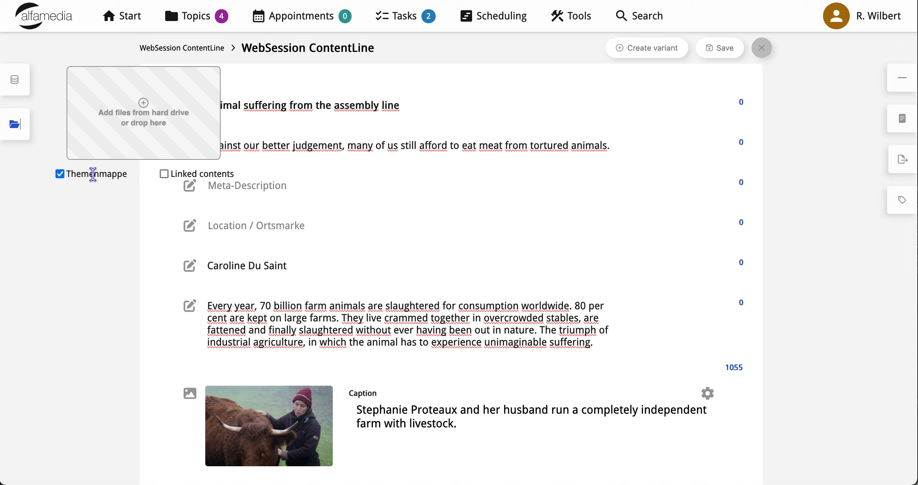
{"action": "left_click", "coordinate": [60, 174]}
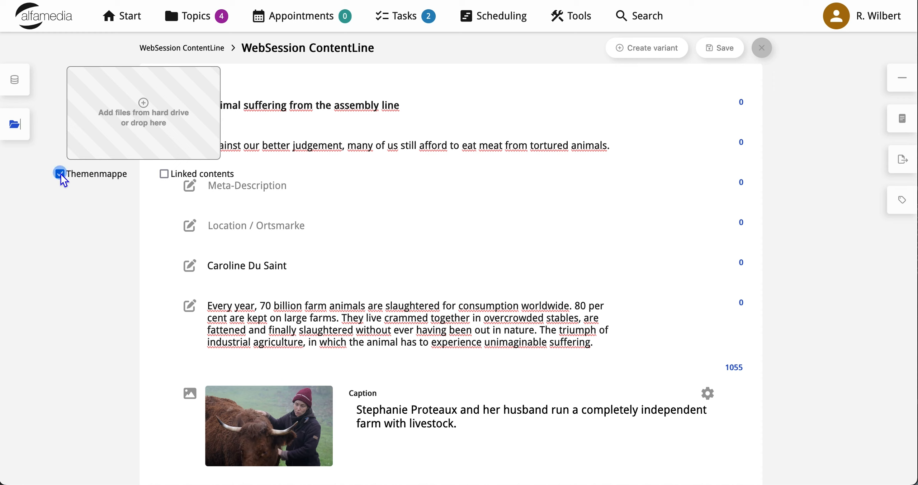
{"action": "left_click", "coordinate": [136, 125]}
{"action": "left_click", "coordinate": [759, 245]}
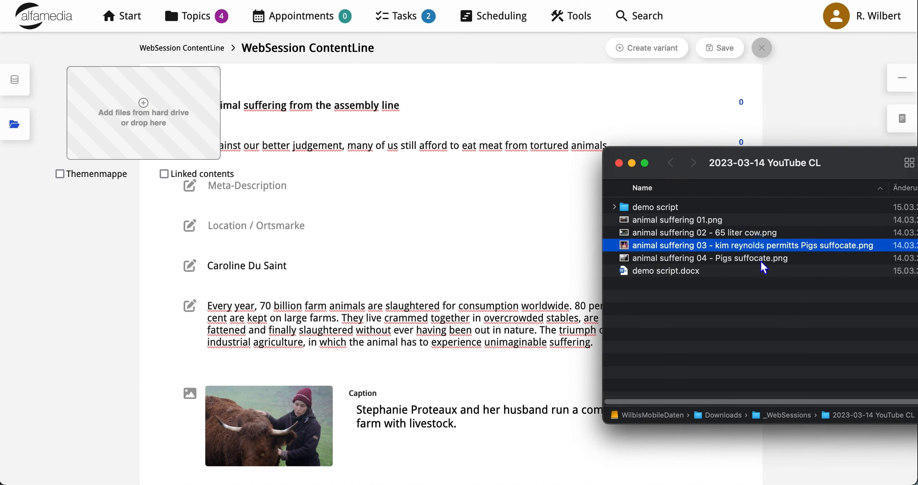
{"action": "left_click", "coordinate": [757, 259], "text": "shift"}
{"action": "left_click_drag", "start_coordinate": [745, 255], "coordinate": [175, 121]}
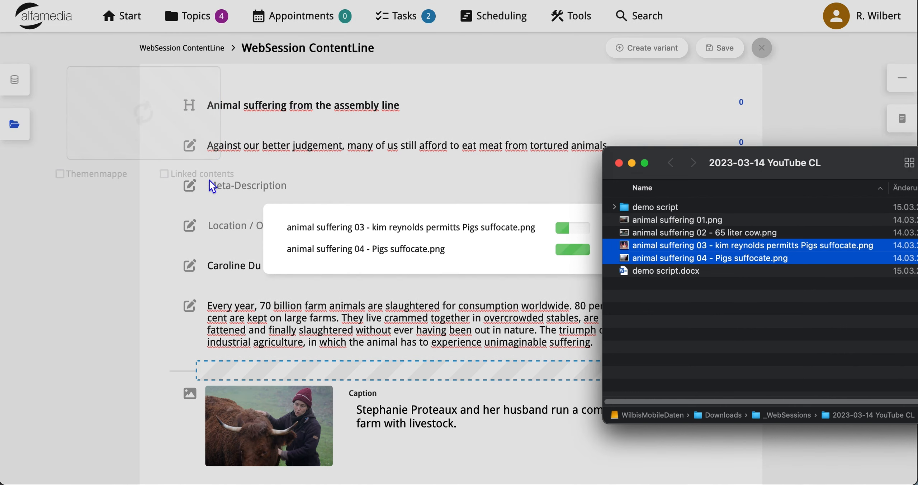
{"action": "left_click", "coordinate": [114, 263]}
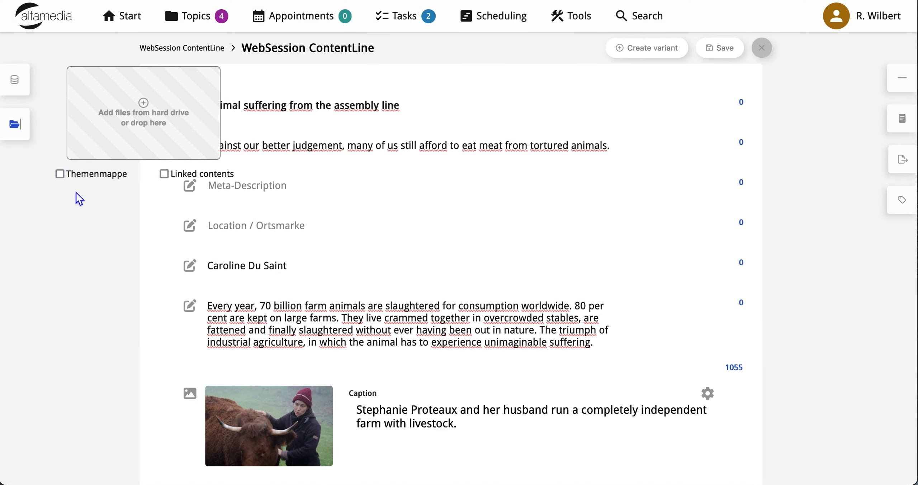
{"action": "left_click", "coordinate": [62, 177]}
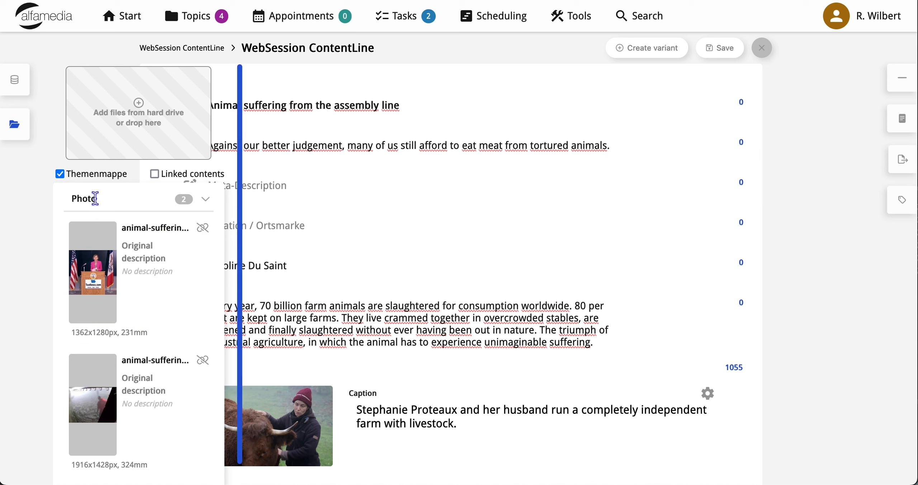
{"action": "left_click", "coordinate": [60, 174]}
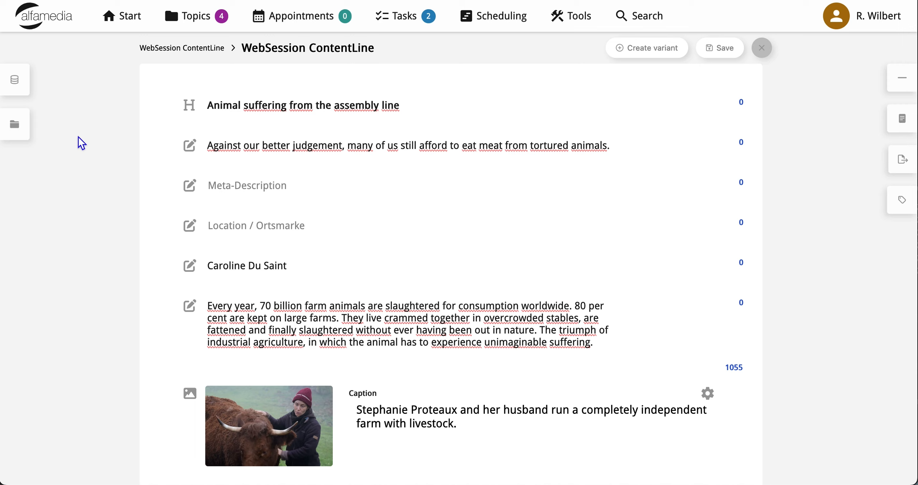
- Browse the content database limited to photos, and close the database search
{"action": "left_click", "coordinate": [24, 85]}
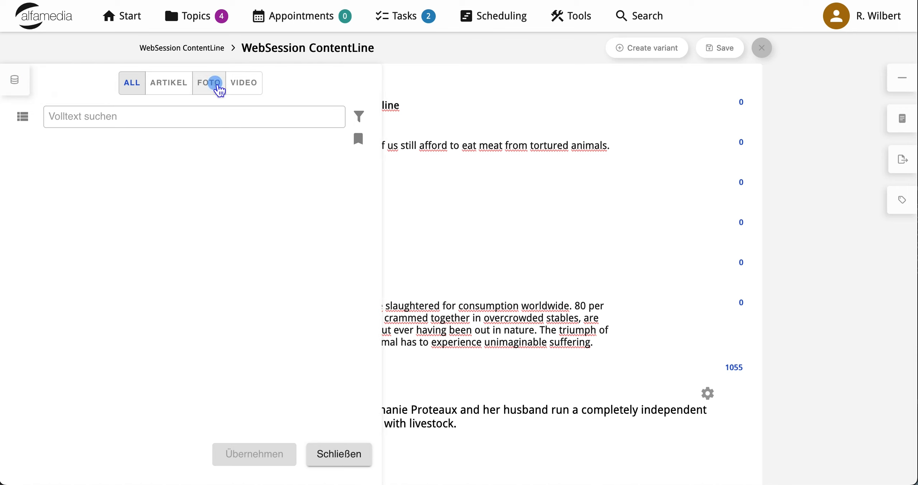
{"action": "left_click", "coordinate": [219, 89]}
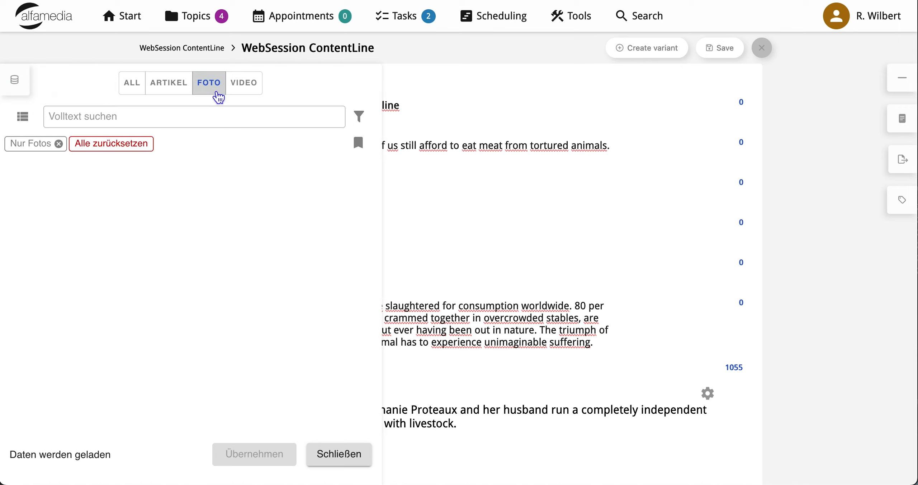
{"action": "left_click", "coordinate": [358, 117]}
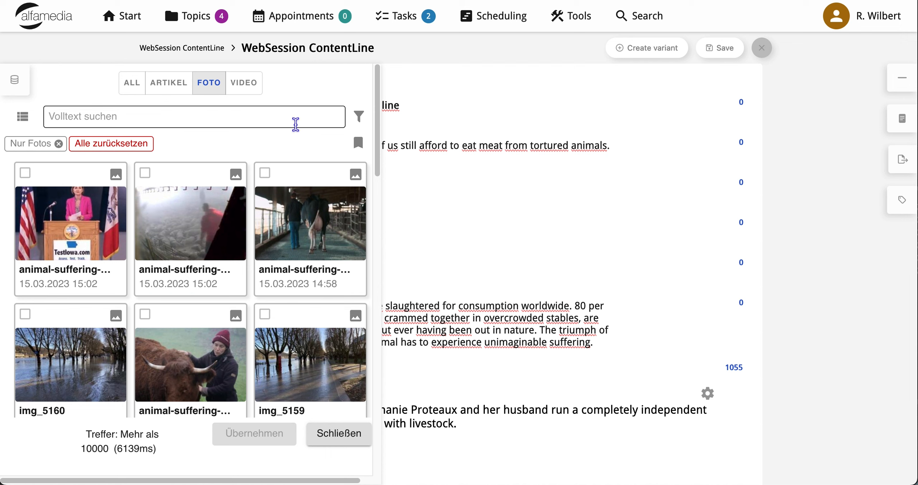
{"action": "left_click", "coordinate": [18, 83]}
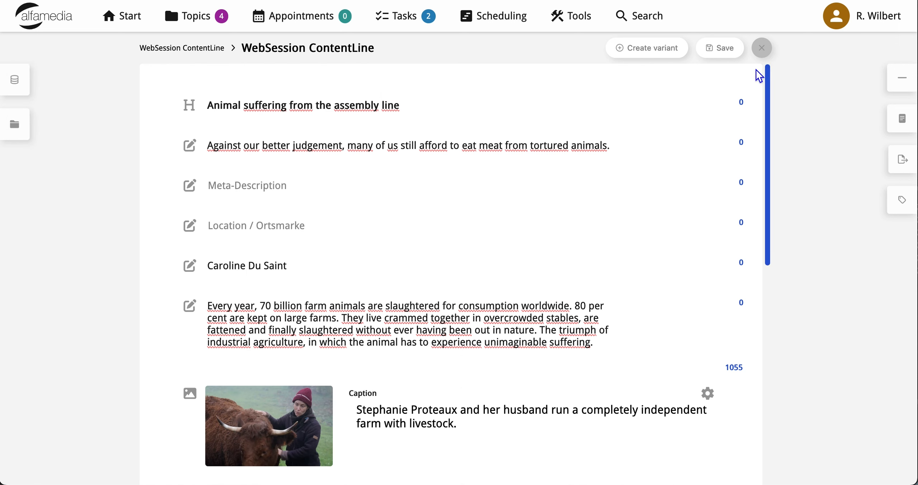
- Save the article and look at the user menu's option for saving the editor layout
{"action": "left_click", "coordinate": [725, 49]}
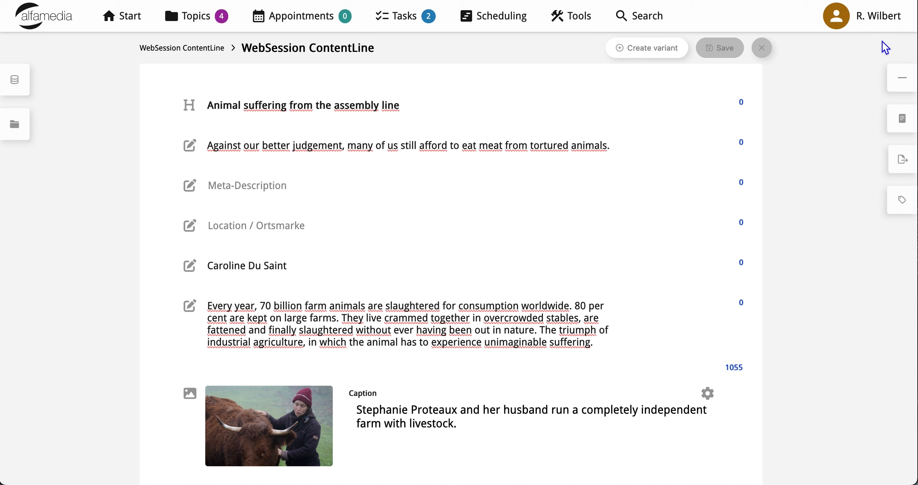
{"action": "left_click", "coordinate": [882, 22]}
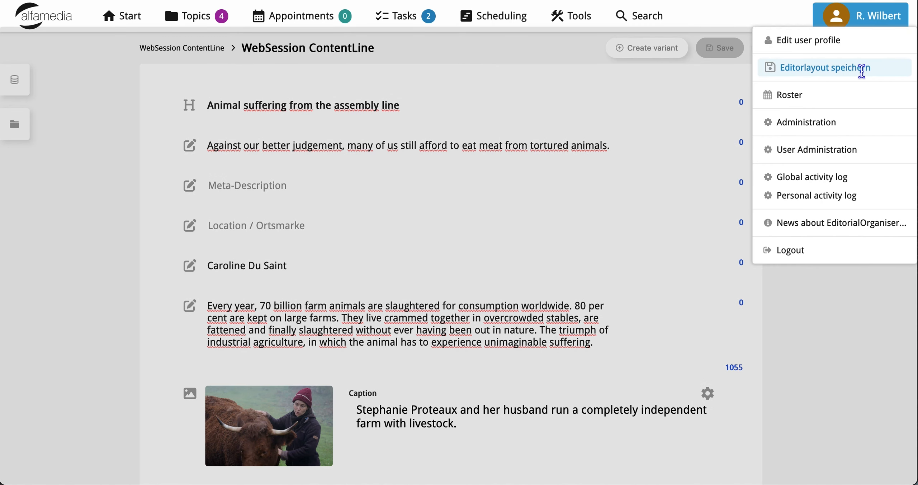
{"action": "left_click", "coordinate": [823, 325]}
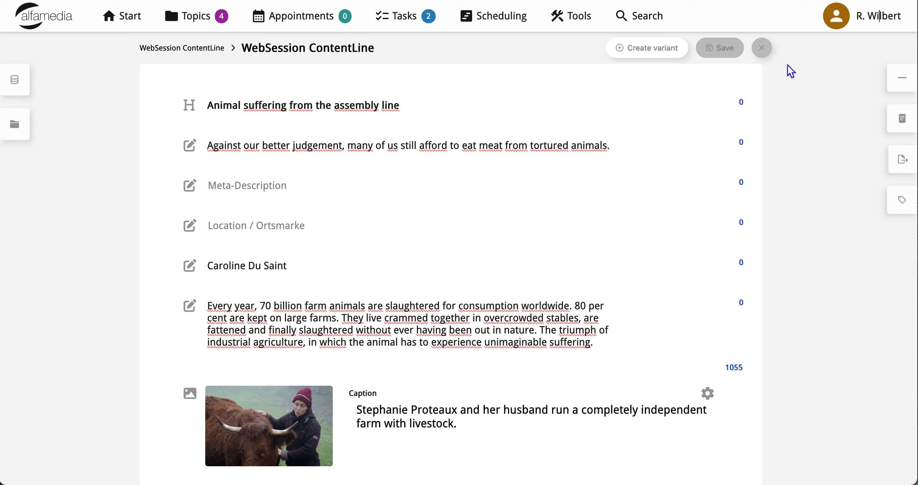
- Close the article and review the article entry and the images in the topic's contents
{"action": "left_click", "coordinate": [763, 50]}
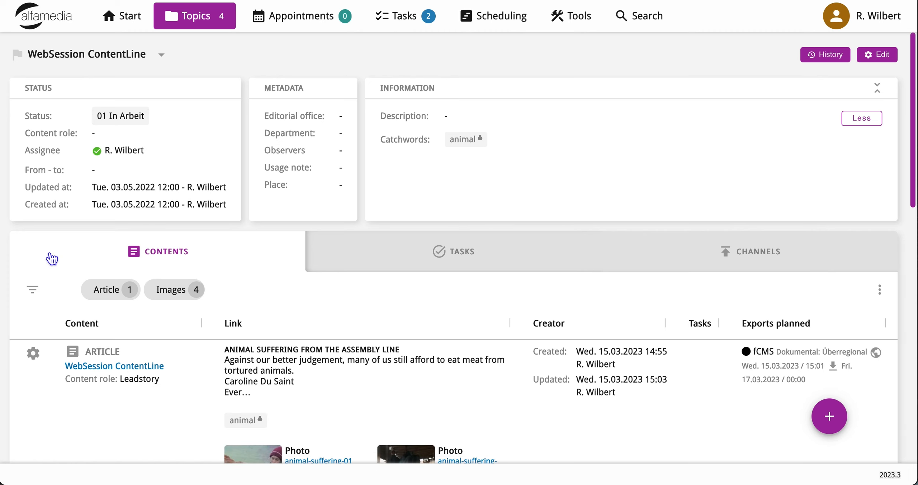
{"action": "scroll", "coordinate": [51, 258], "scroll_direction": "down", "scroll_amount": 5}
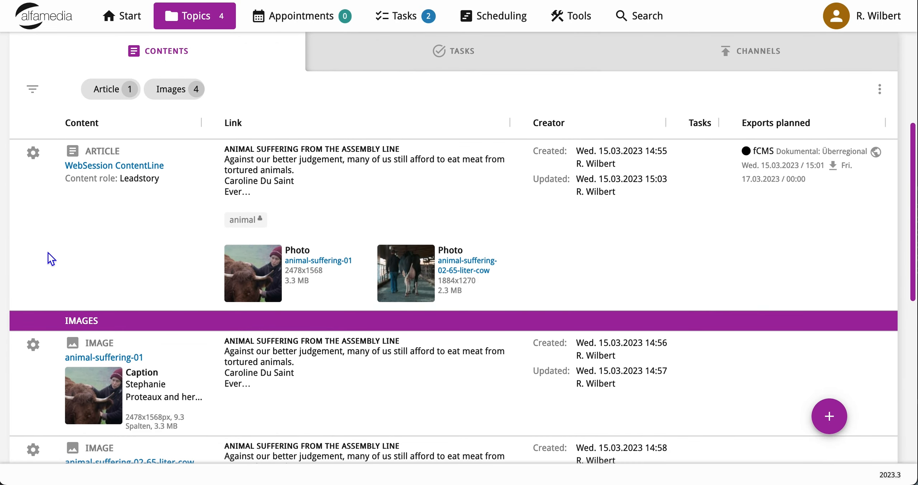
{"action": "scroll", "coordinate": [48, 253], "scroll_direction": "down", "scroll_amount": 7}
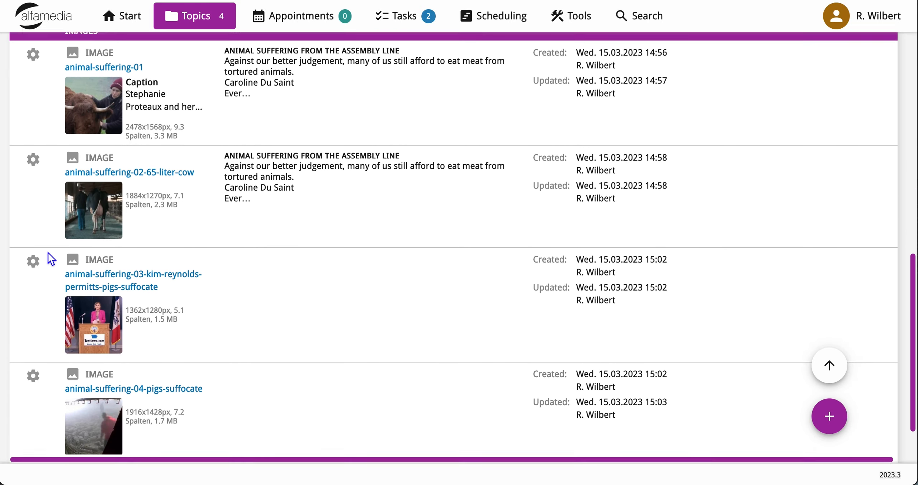
{"action": "scroll", "coordinate": [48, 252], "scroll_direction": "up", "scroll_amount": 8}
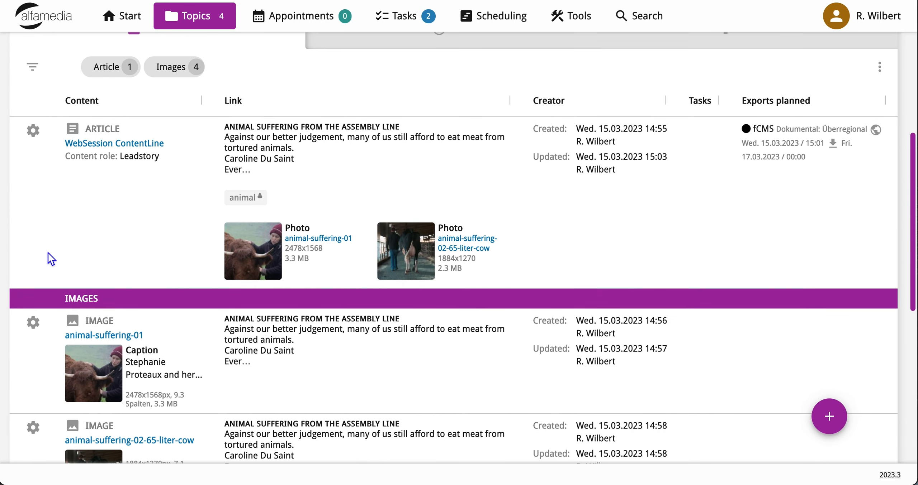
{"action": "scroll", "coordinate": [48, 253], "scroll_direction": "up", "scroll_amount": 6}
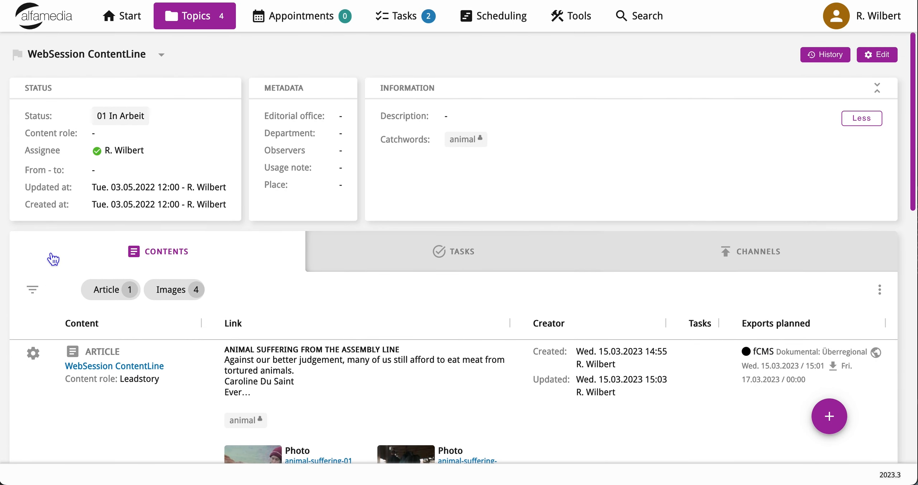